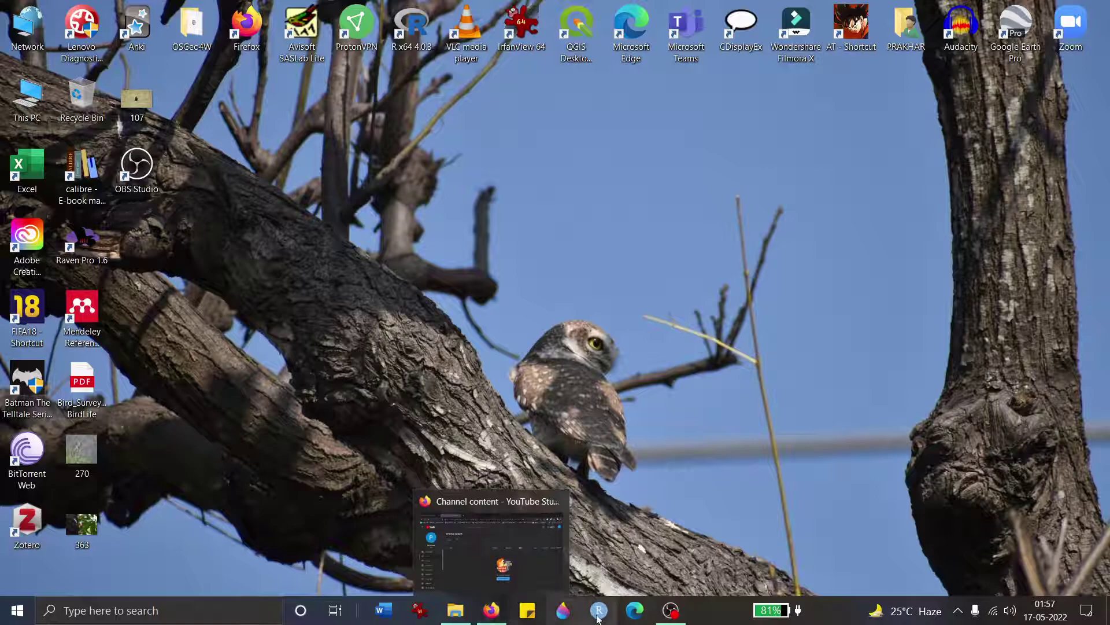
# Minimize OBS so the desktop and its program shortcuts are visible
pyautogui.click(677, 614)
pyautogui.click(678, 616)
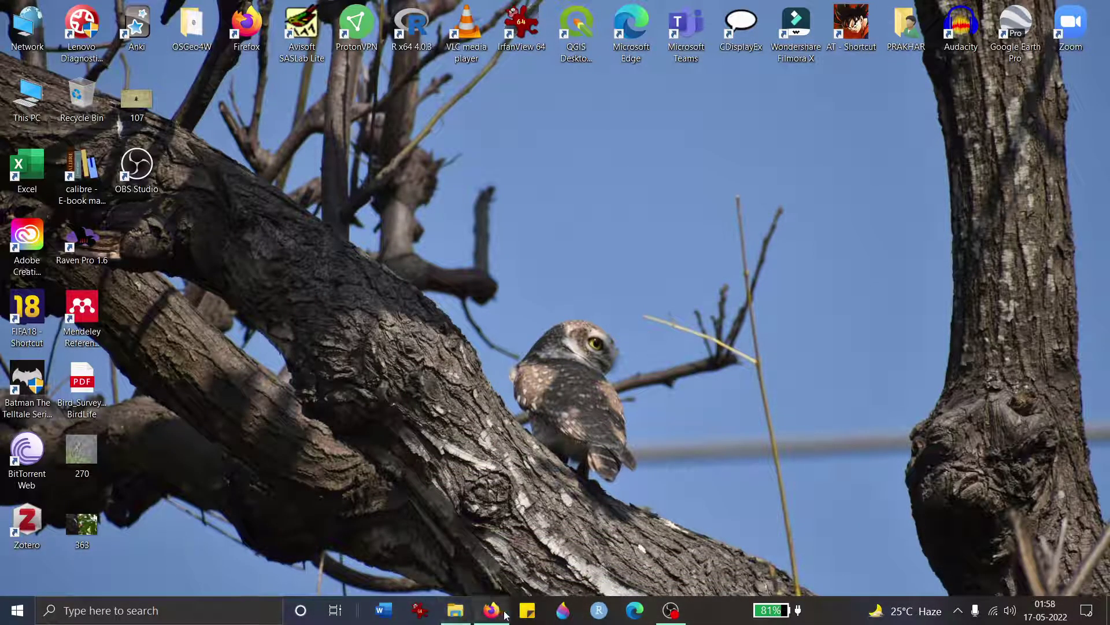
# Search 'updat' and open the Check for updates settings page
pyautogui.click(78, 613)
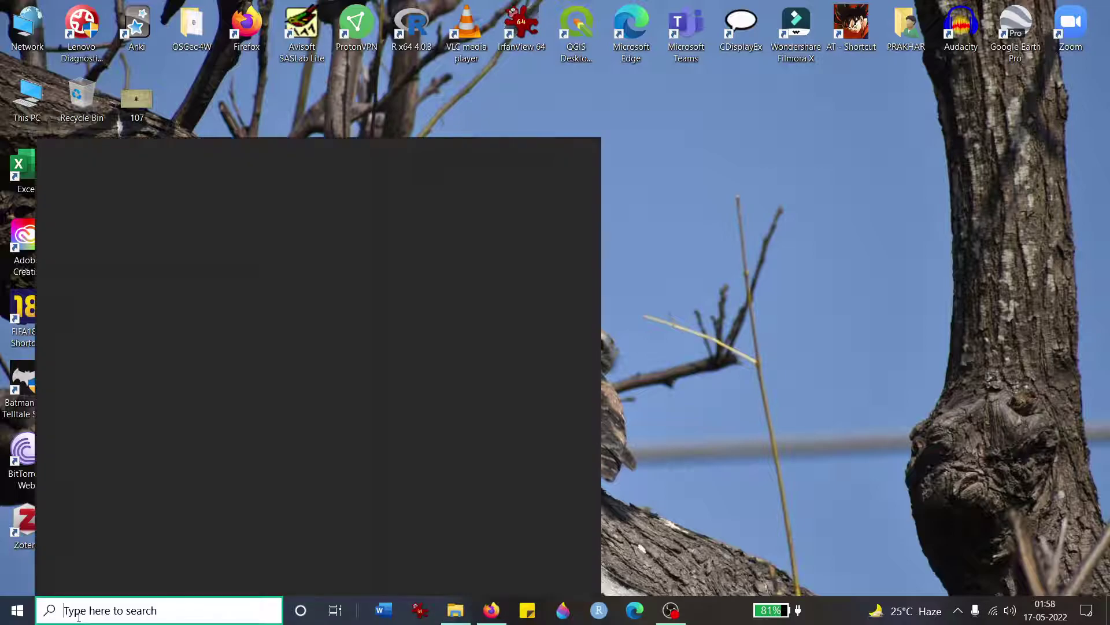
pyautogui.write('updat')
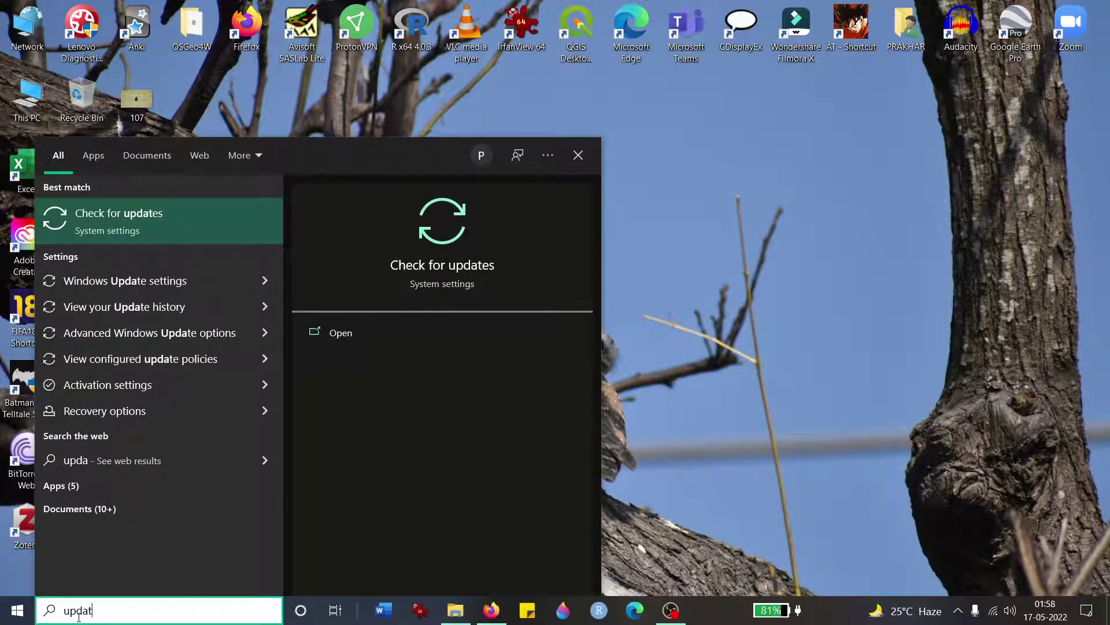
pyautogui.click(102, 222)
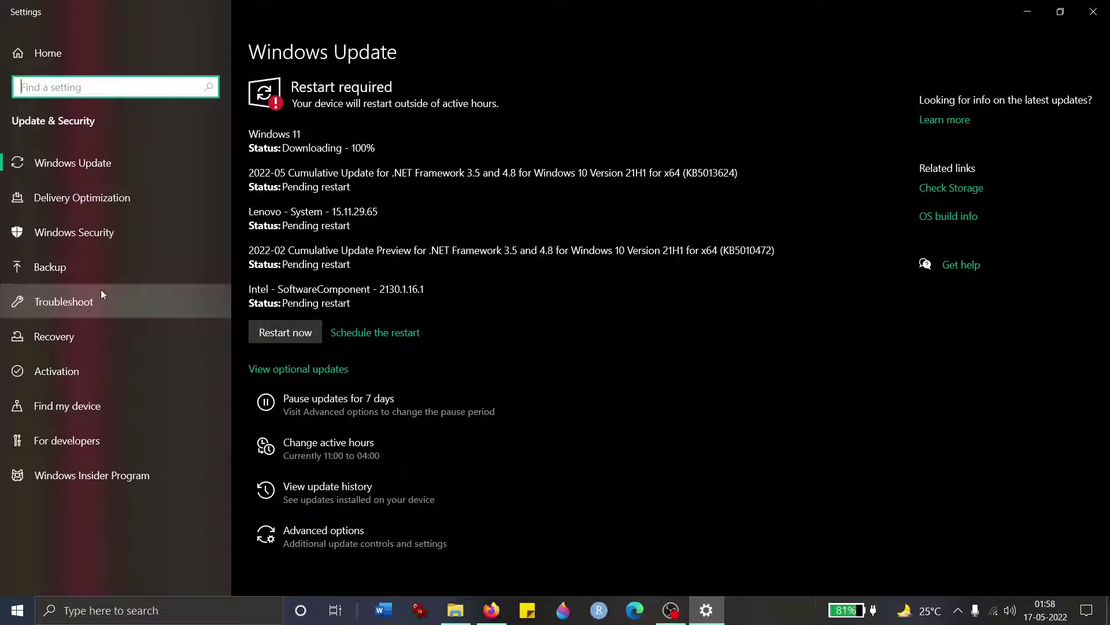
# Run the Windows Update troubleshooter from Additional troubleshooters, then close Settings and open search
pyautogui.click(101, 293)
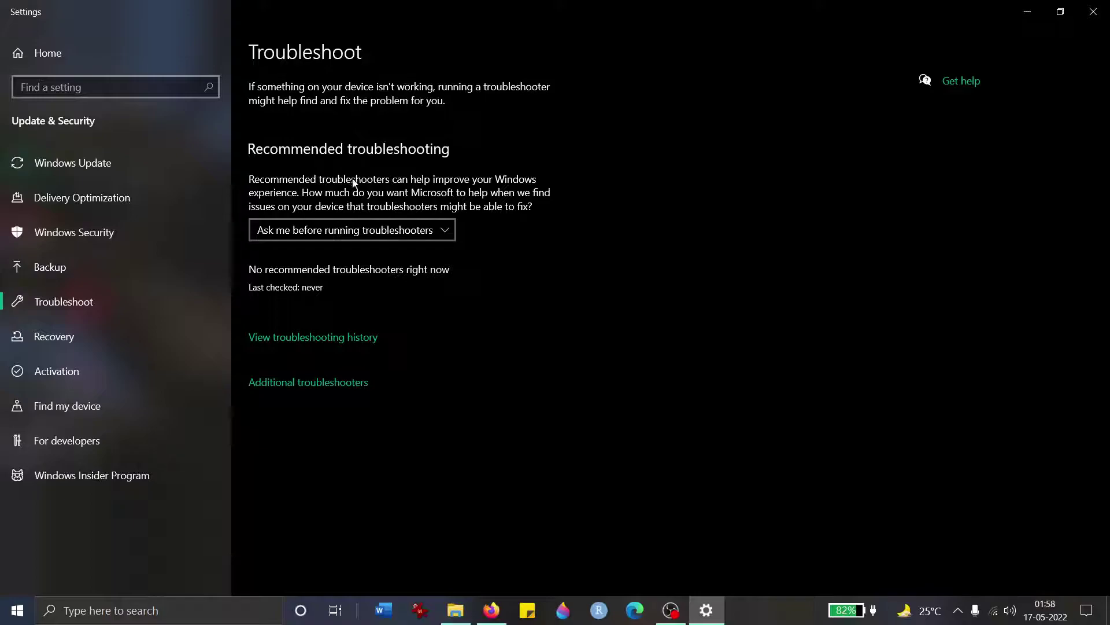
pyautogui.click(339, 383)
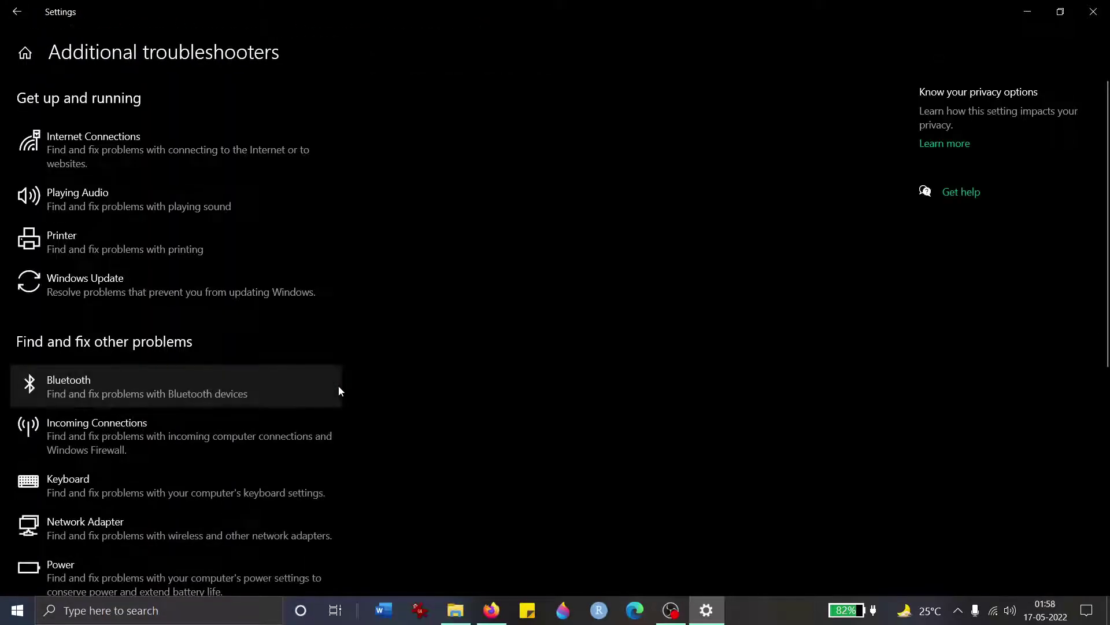
pyautogui.click(145, 280)
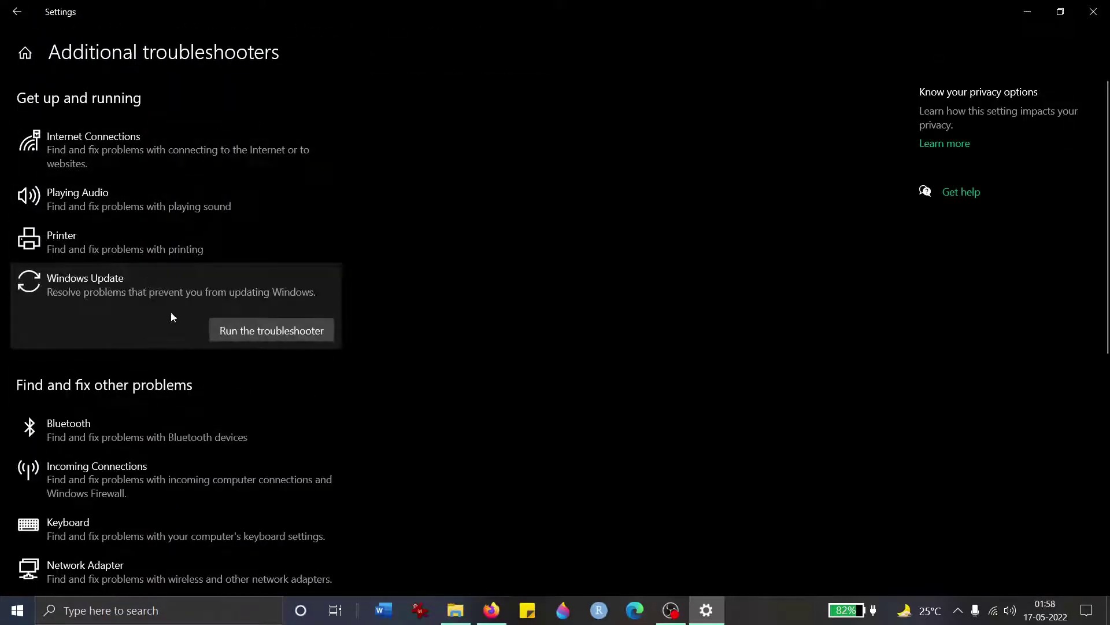
pyautogui.click(220, 334)
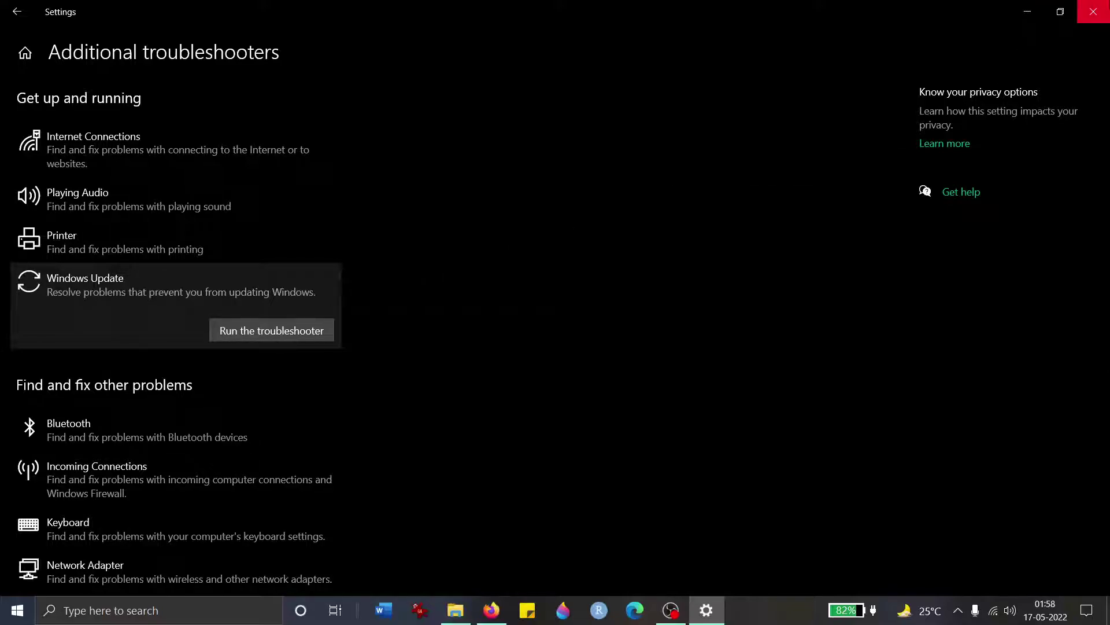
pyautogui.click(1093, 12)
pyautogui.click(208, 613)
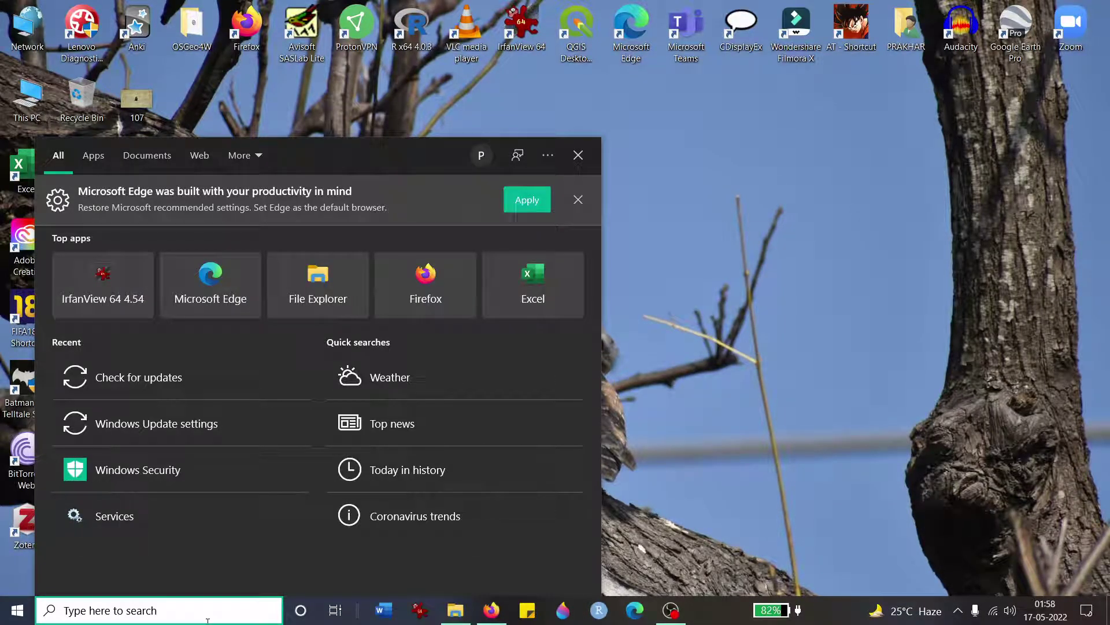
# Launch Services from a 'serv' search and scroll its list to Windows Update
pyautogui.write('serv')
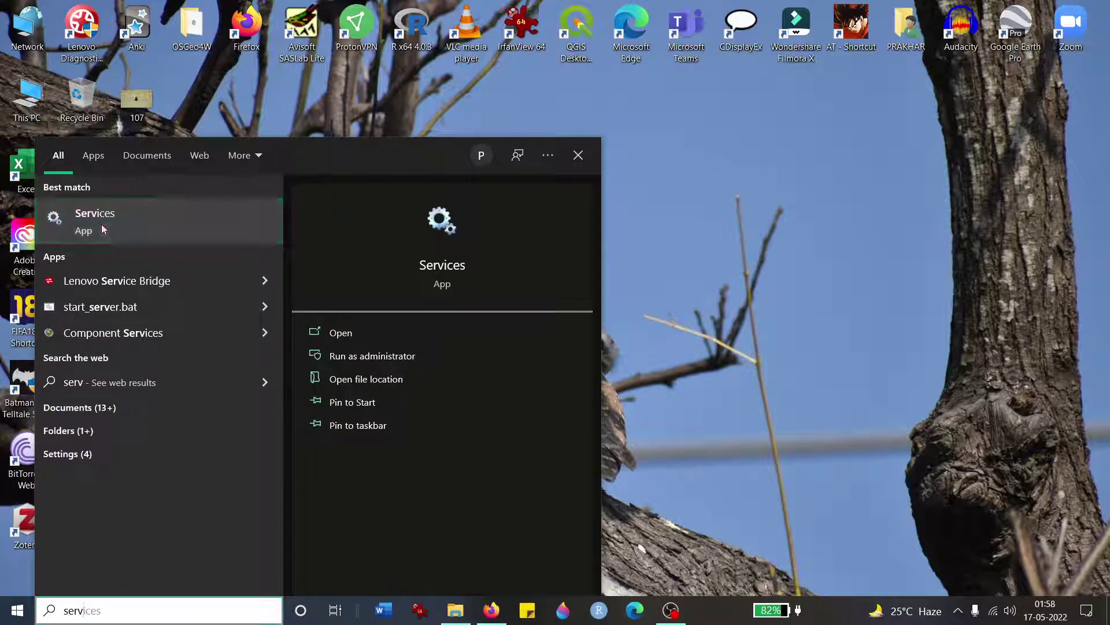
pyautogui.rightClick(120, 238)
pyautogui.press('Escape')
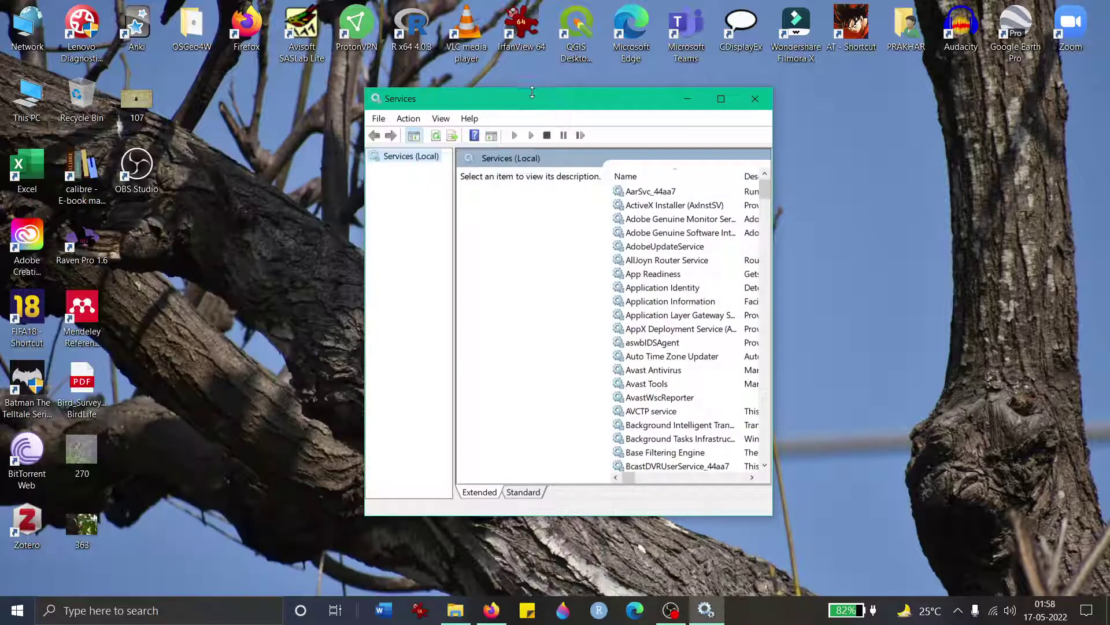
pyautogui.moveTo(765, 190); pyautogui.dragTo(772, 467)
pyautogui.scroll(1, 659, 327)
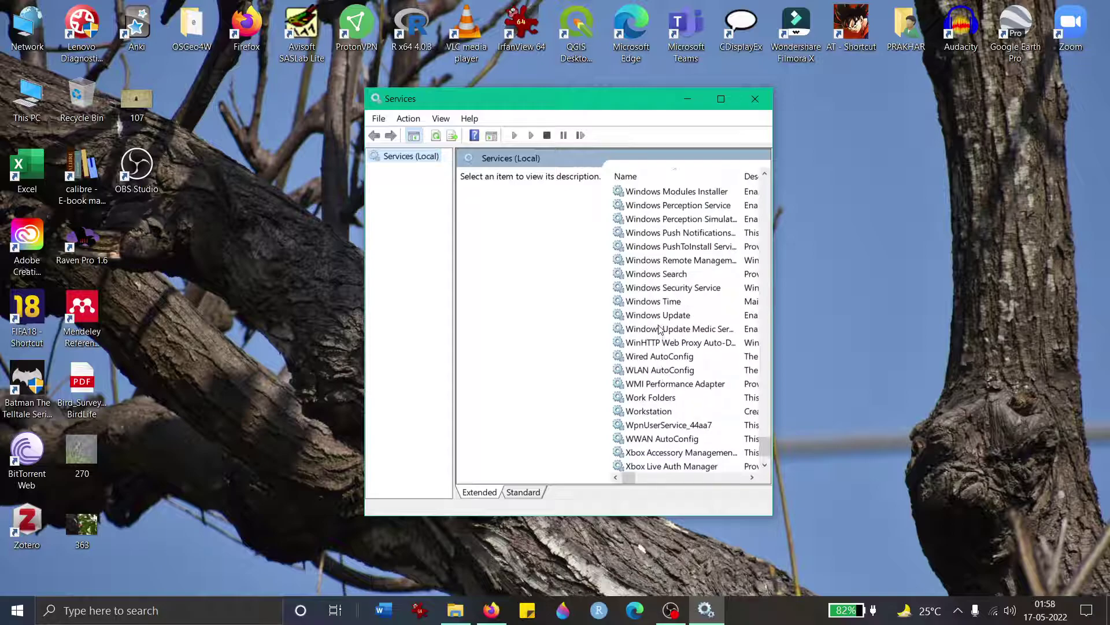
pyautogui.rightClick(662, 318)
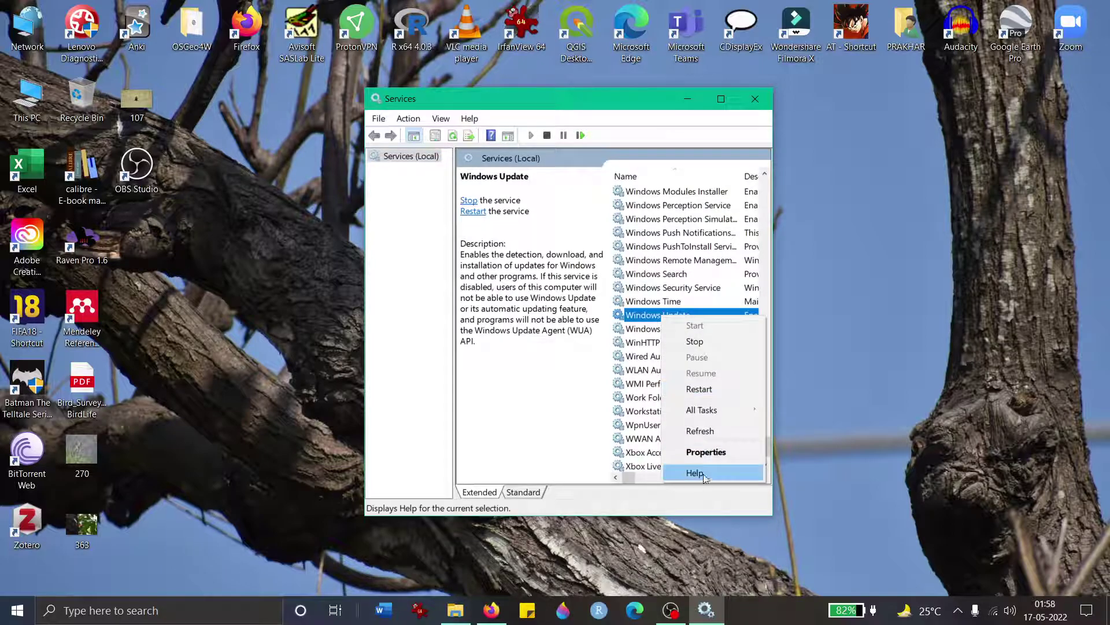
pyautogui.click(698, 454)
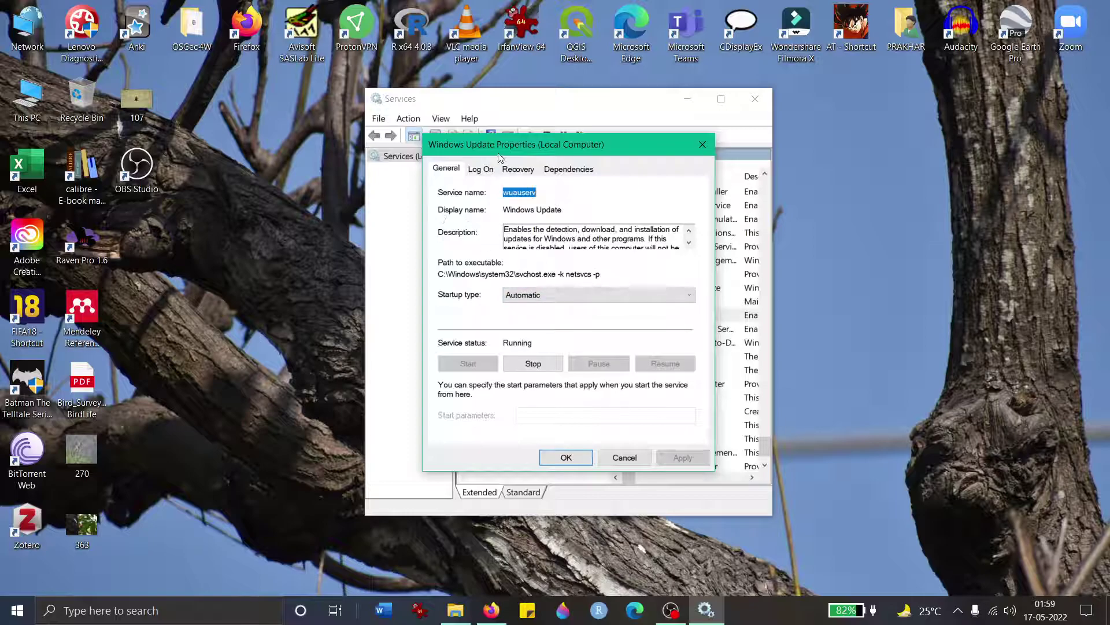
pyautogui.click(560, 167)
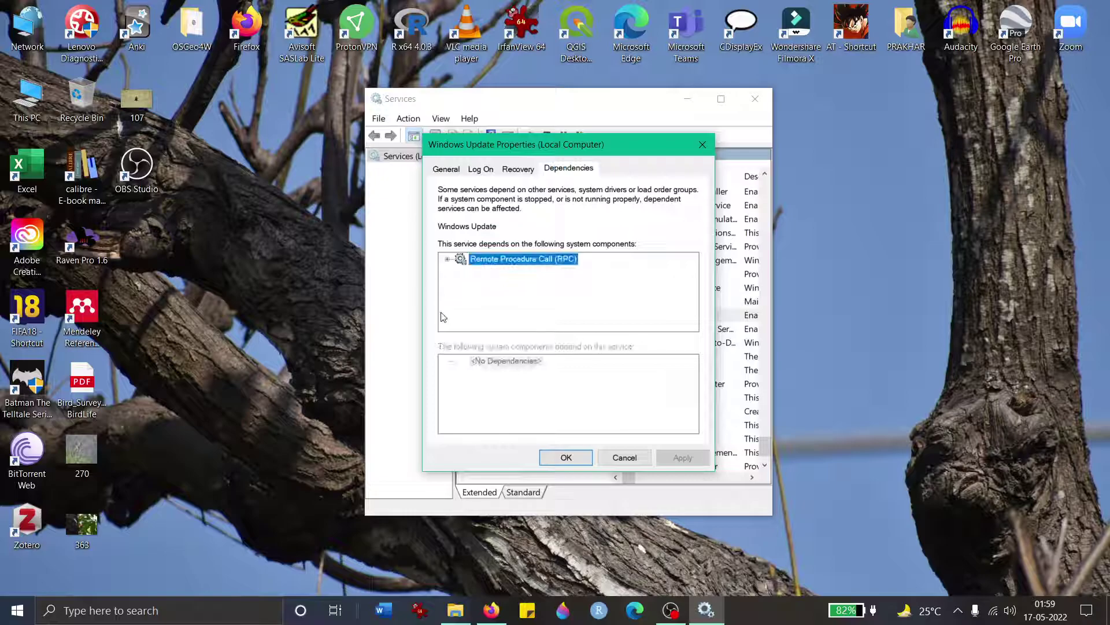
pyautogui.click(448, 259)
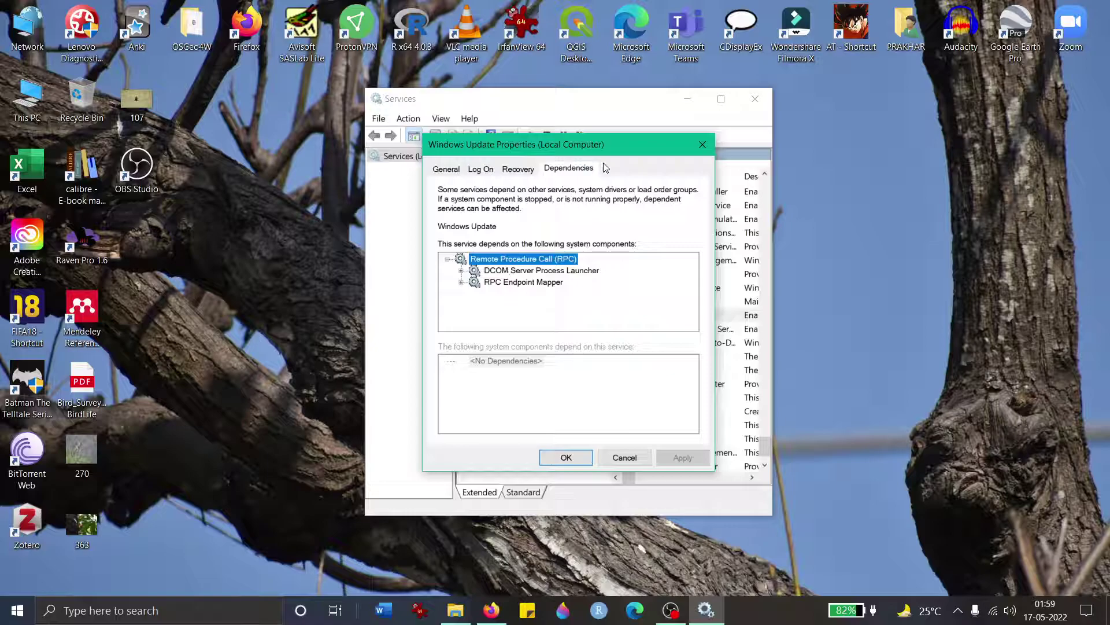
pyautogui.press('Escape')
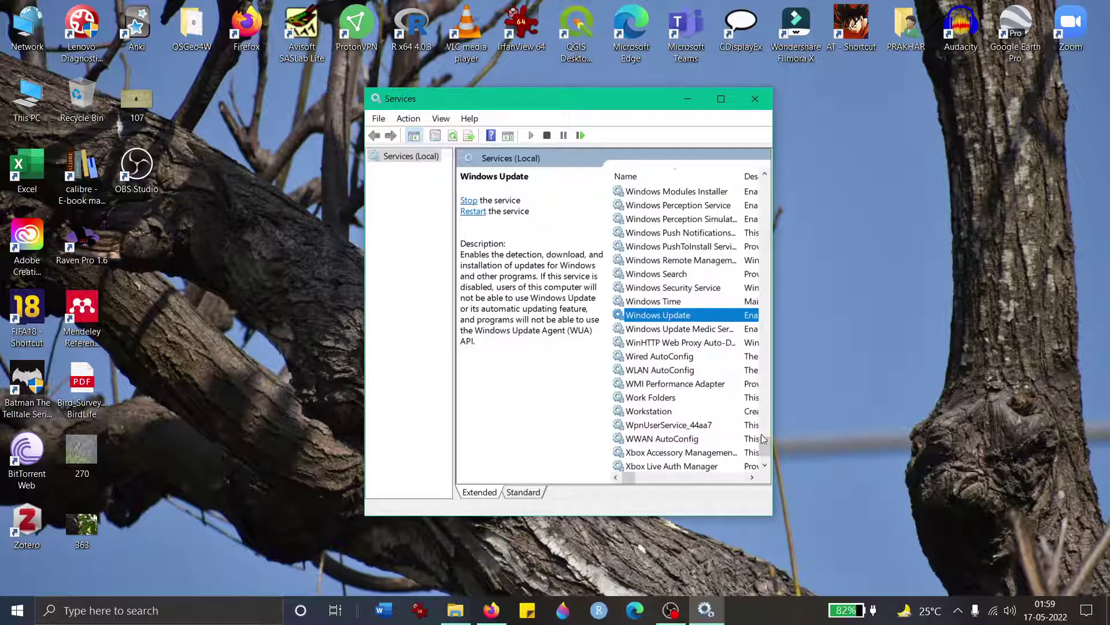
# Open DCOM Server Process Launcher's properties to check it is running, then close them
pyautogui.moveTo(763, 439); pyautogui.dragTo(769, 218)
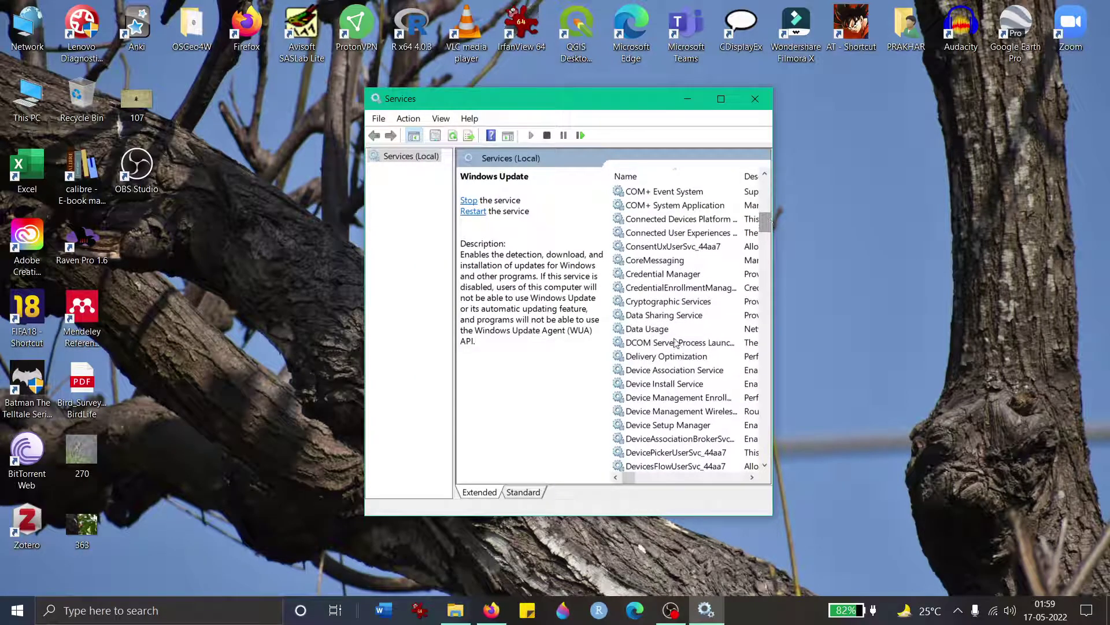
pyautogui.doubleClick(676, 343)
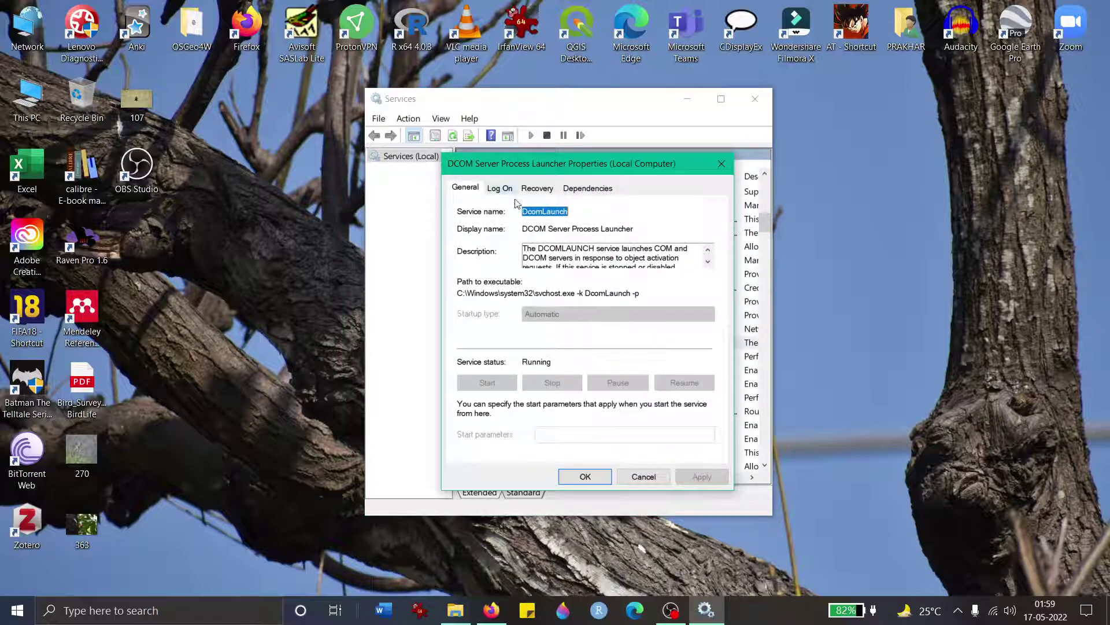
pyautogui.click(722, 163)
# Scroll back to DCOM Server Process Launcher and recheck that it is Running and Automatic
pyautogui.moveTo(764, 230); pyautogui.dragTo(768, 324)
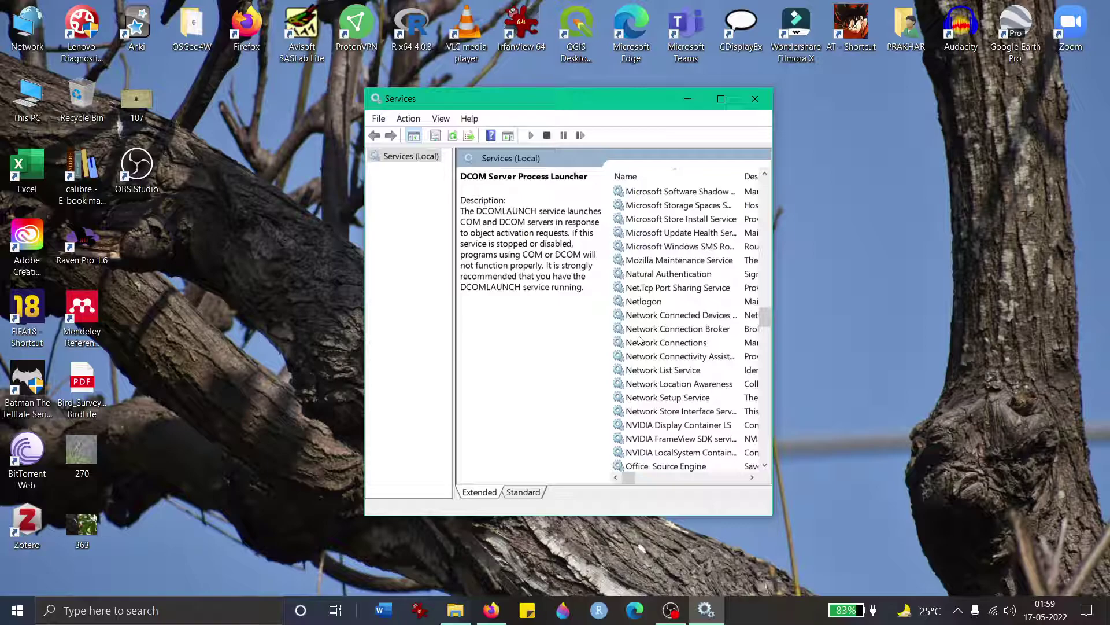
pyautogui.scroll(-20, 639, 340)
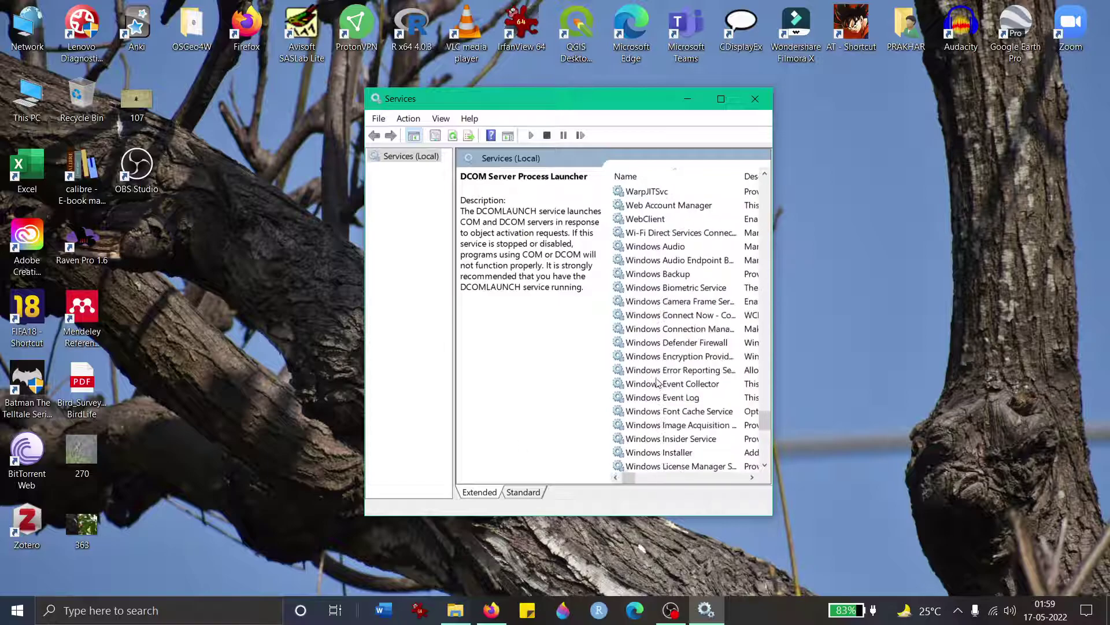
pyautogui.scroll(-3, 656, 382)
pyautogui.scroll(20, 650, 376)
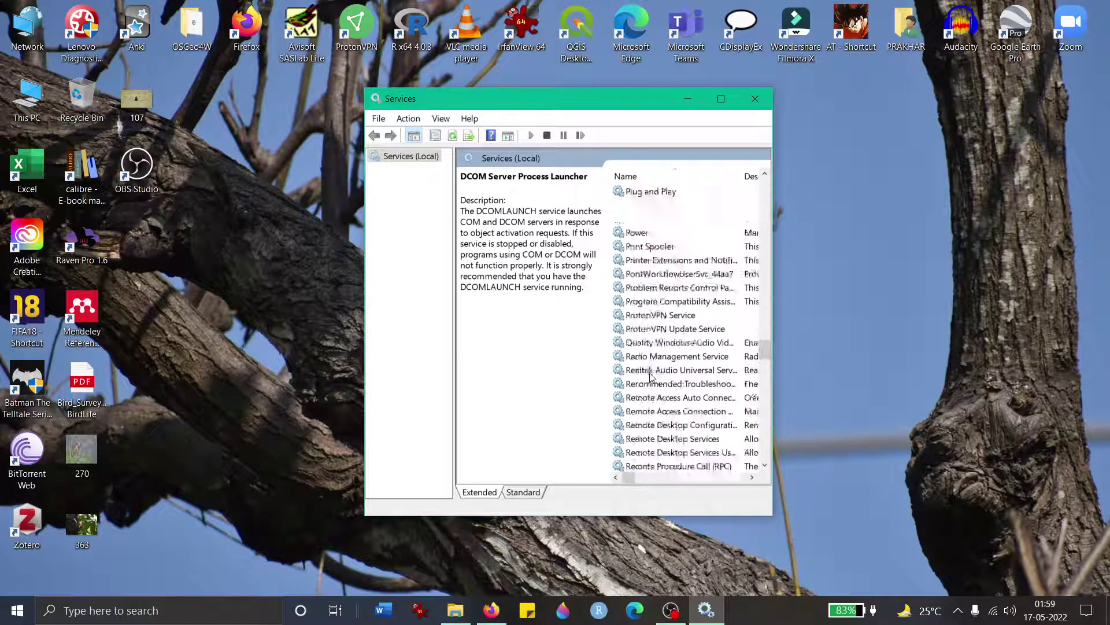
pyautogui.scroll(15, 650, 376)
pyautogui.scroll(-20, 648, 370)
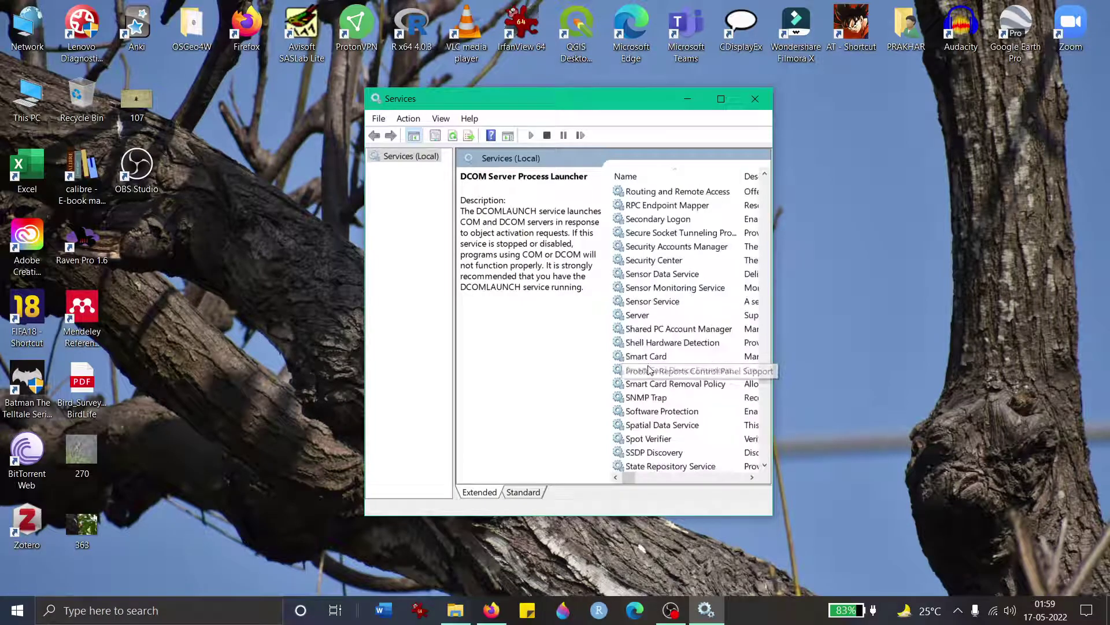
pyautogui.scroll(15, 648, 369)
pyautogui.scroll(-20, 651, 382)
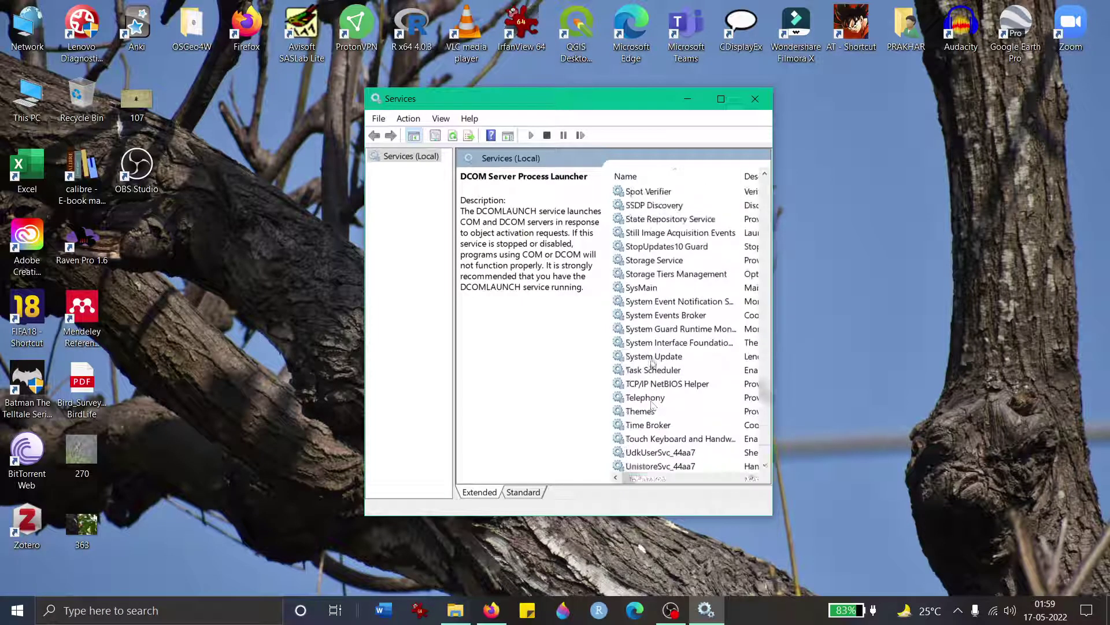
pyautogui.scroll(20, 651, 364)
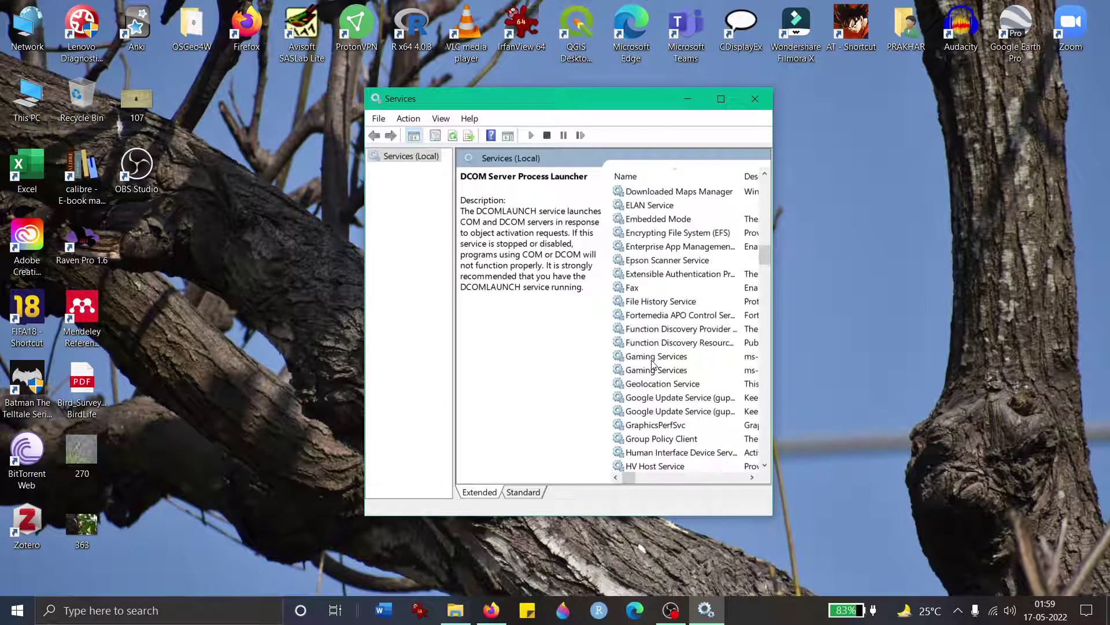
pyautogui.scroll(4, 652, 363)
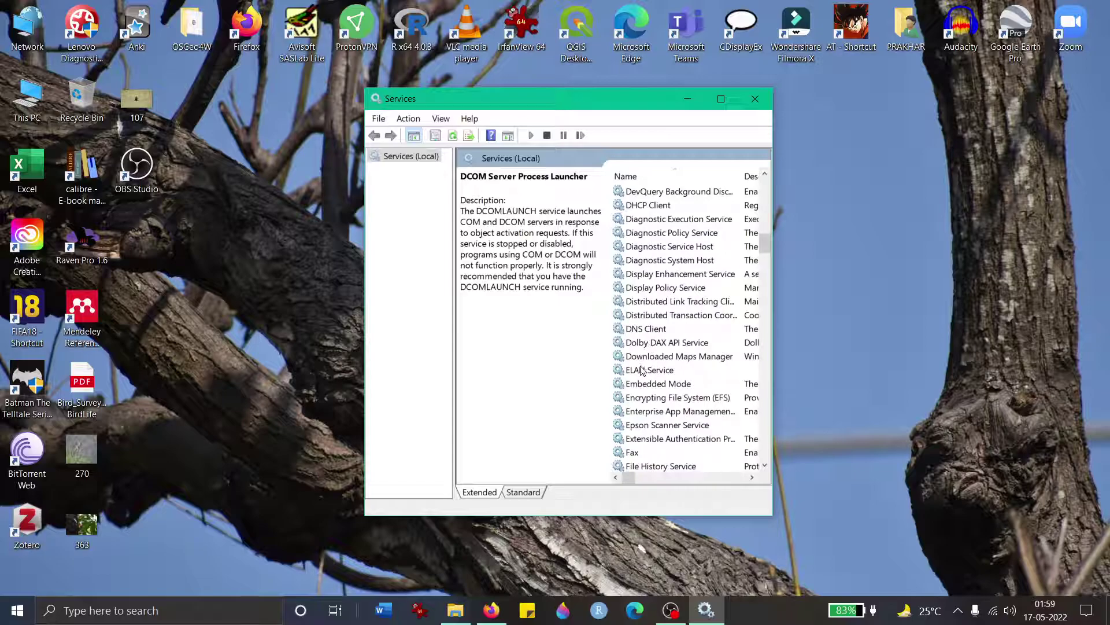
pyautogui.scroll(2, 642, 350)
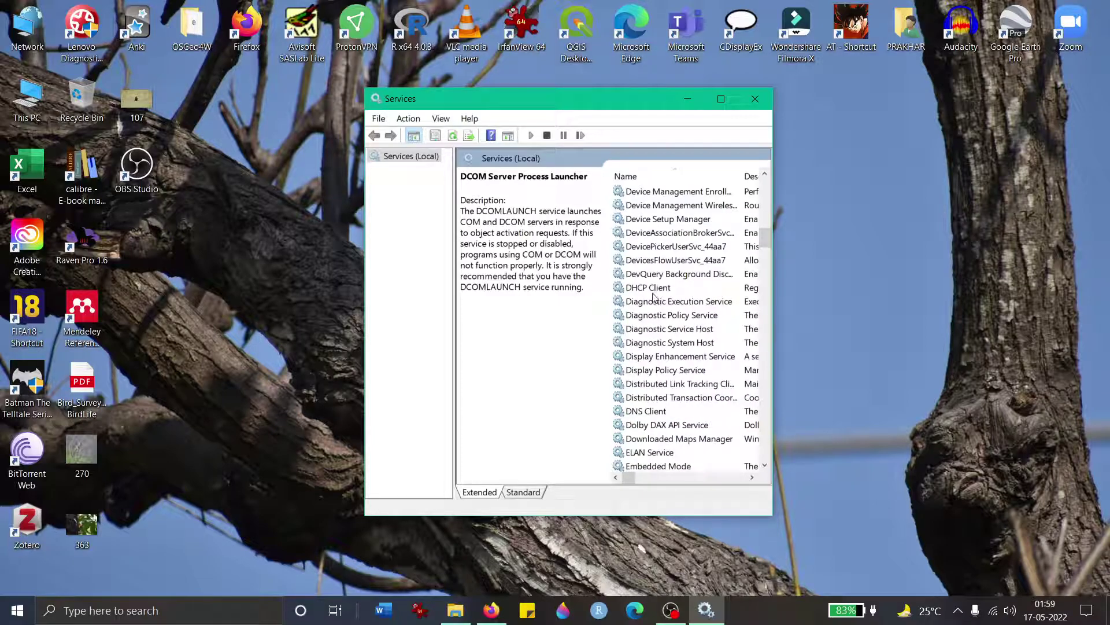
pyautogui.scroll(2, 654, 297)
pyautogui.click(656, 208)
pyautogui.doubleClick(657, 223)
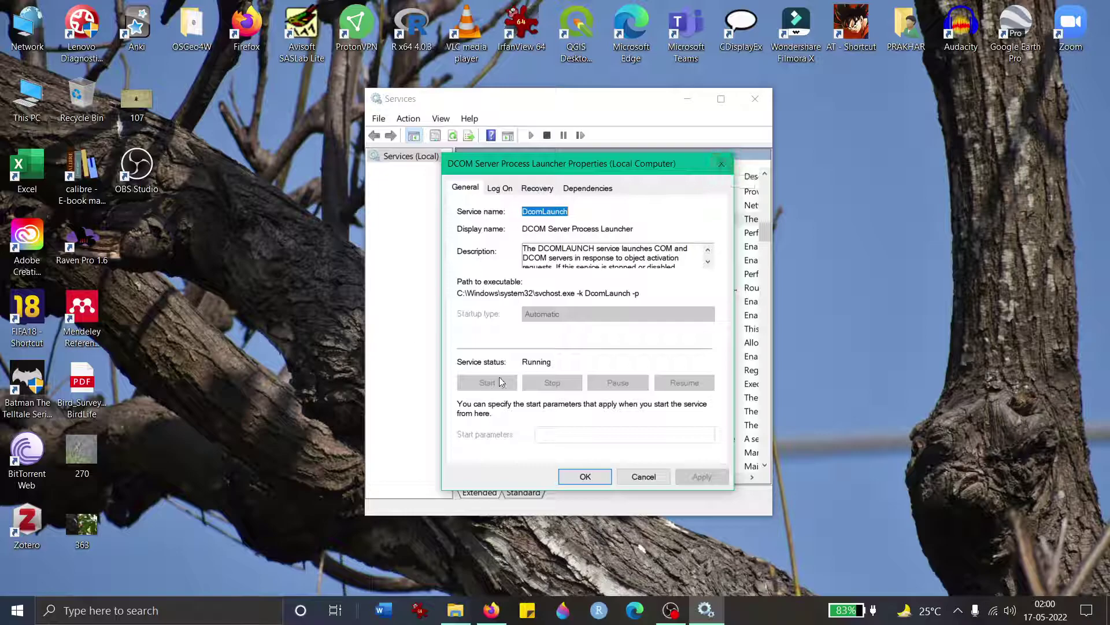
pyautogui.click(720, 164)
# Minimize the Services list to return to Windows Update's Dependencies tab
pyautogui.moveTo(768, 241); pyautogui.dragTo(766, 409)
pyautogui.scroll(-2, 662, 425)
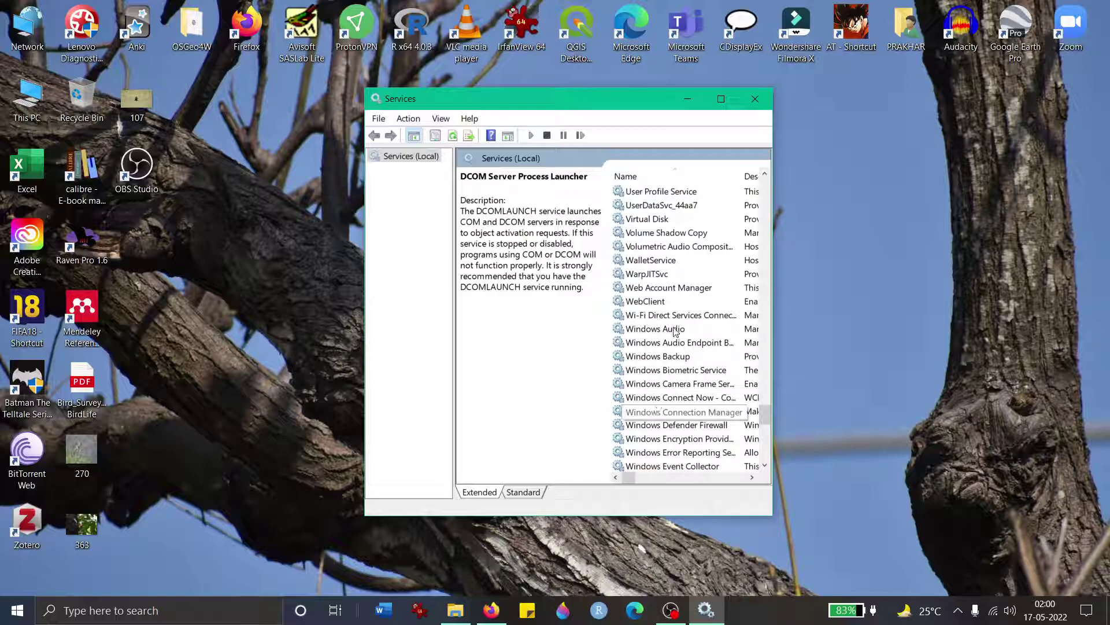
pyautogui.click(1021, 277)
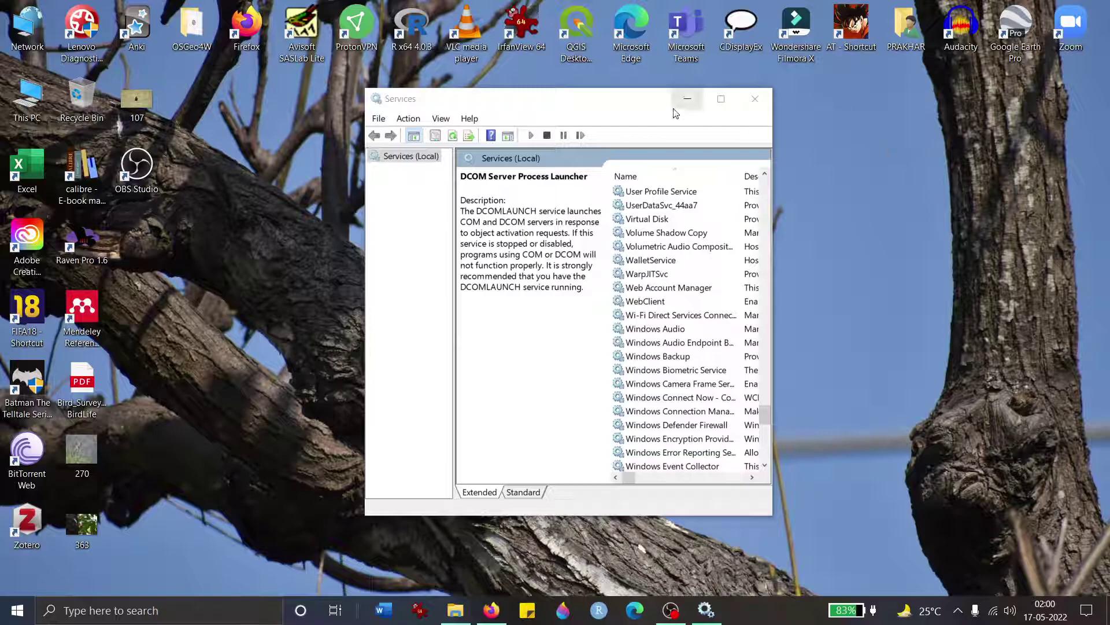
pyautogui.click(687, 99)
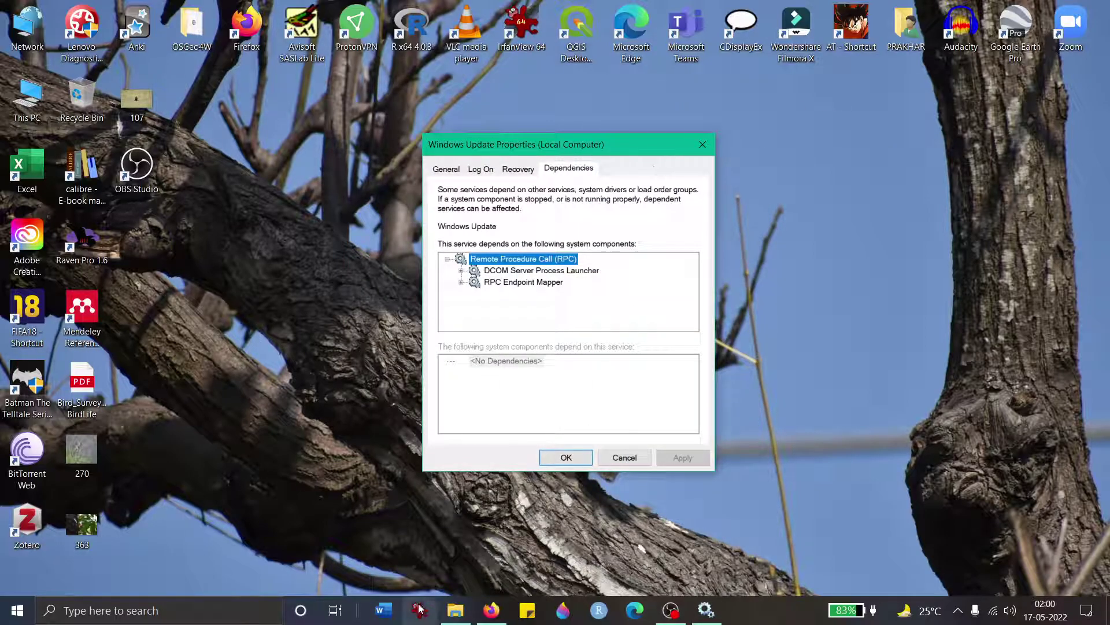
# Browse in File Explorer to the C:\Windows folder on the Windows (C:) drive
pyautogui.click(456, 610)
pyautogui.click(53, 285)
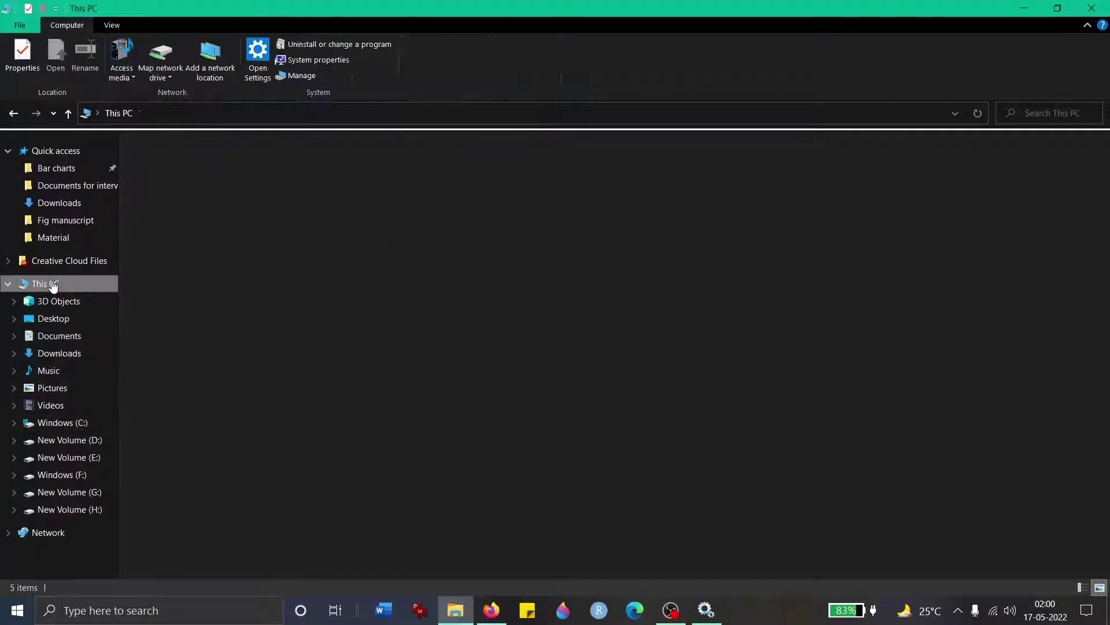
pyautogui.doubleClick(204, 259)
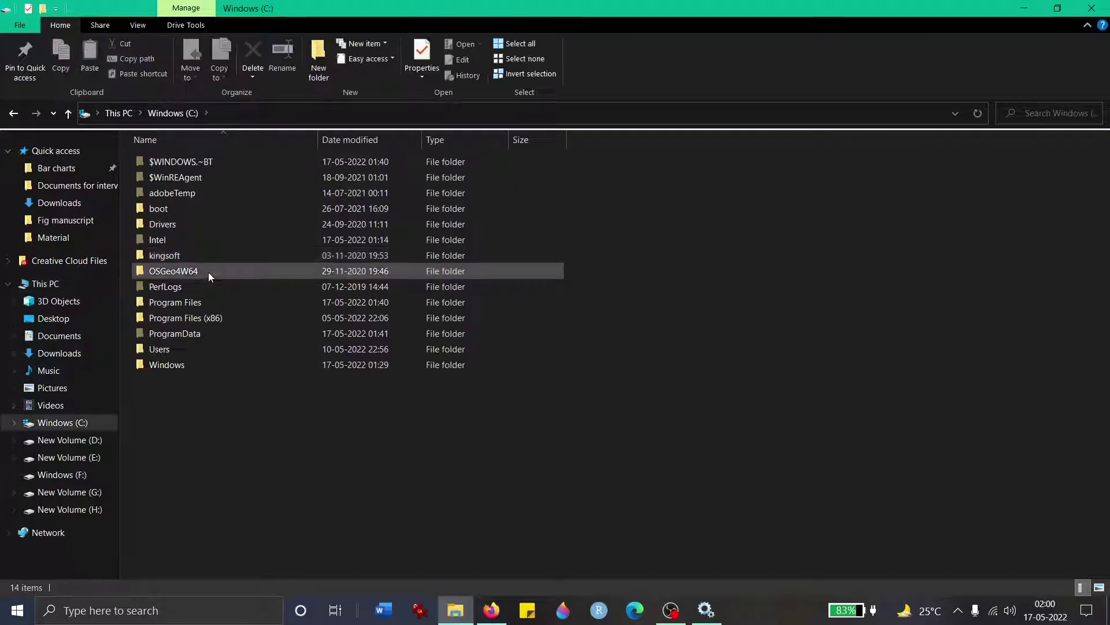
pyautogui.click(215, 361)
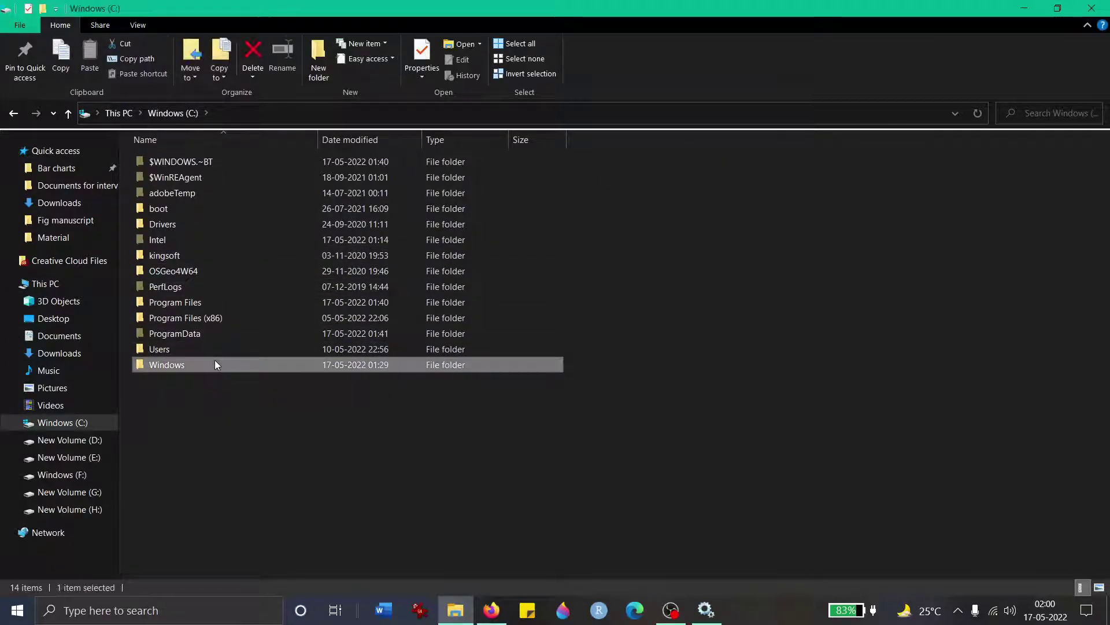
pyautogui.doubleClick(215, 364)
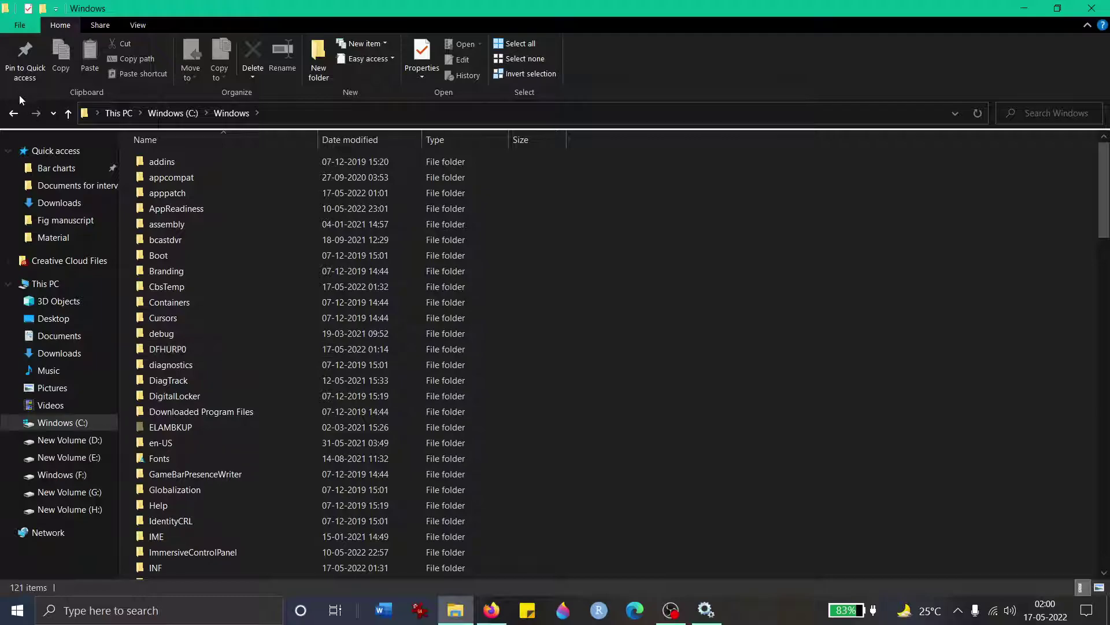
pyautogui.click(14, 113)
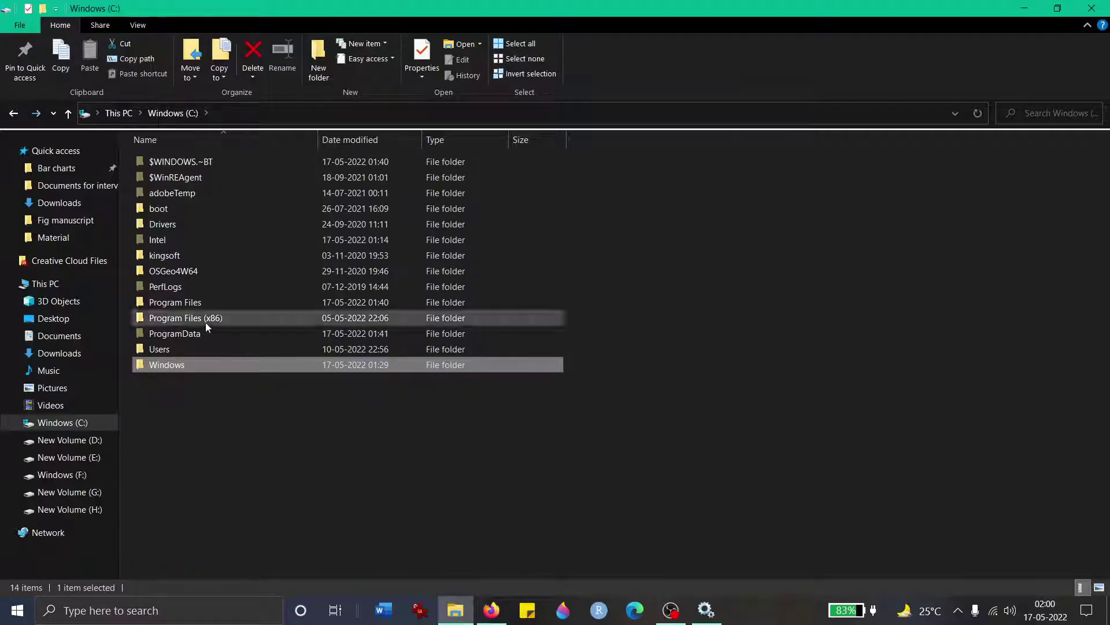
pyautogui.doubleClick(240, 367)
# Inspect SoftwareDistribution, then cancel its Shift+Delete permanent-delete prompt, leaving it in place
pyautogui.scroll(-10, 240, 366)
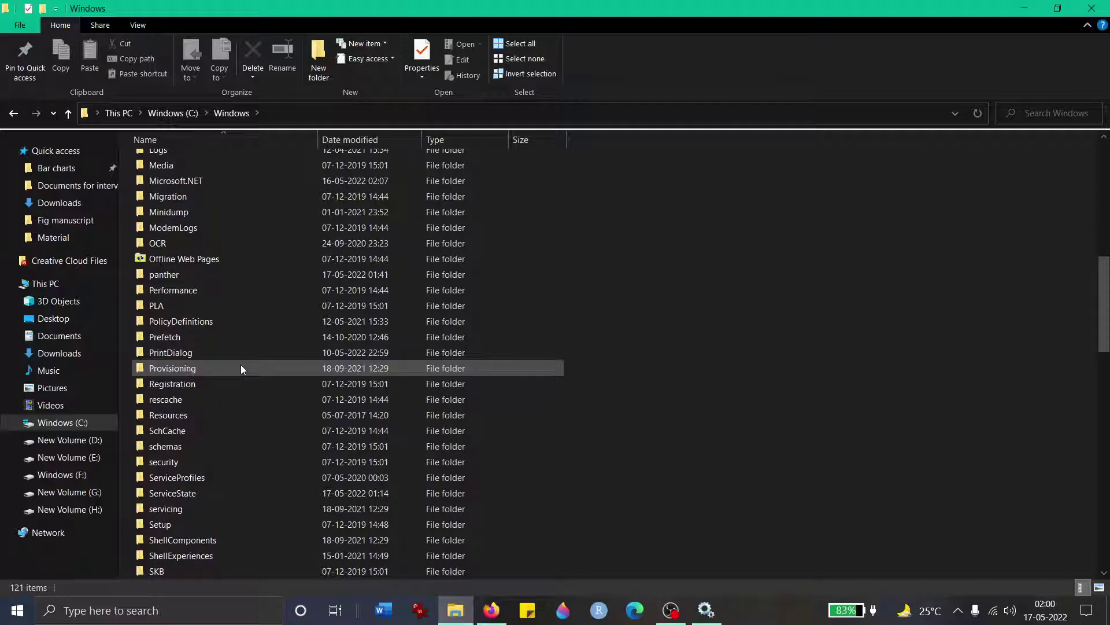
pyautogui.scroll(-2, 240, 364)
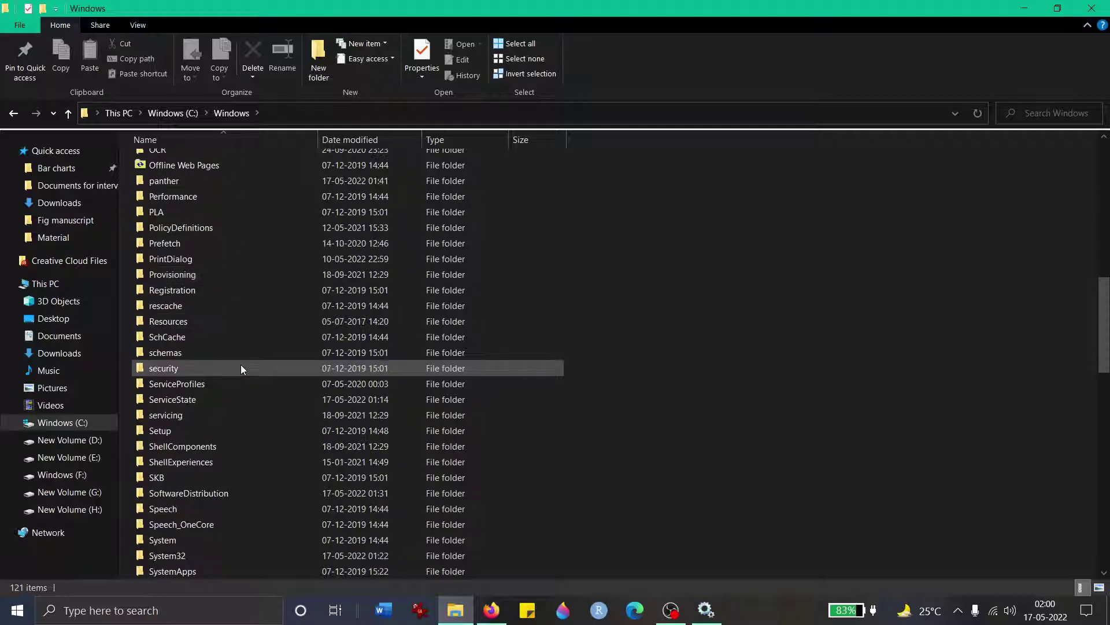
pyautogui.click(226, 492)
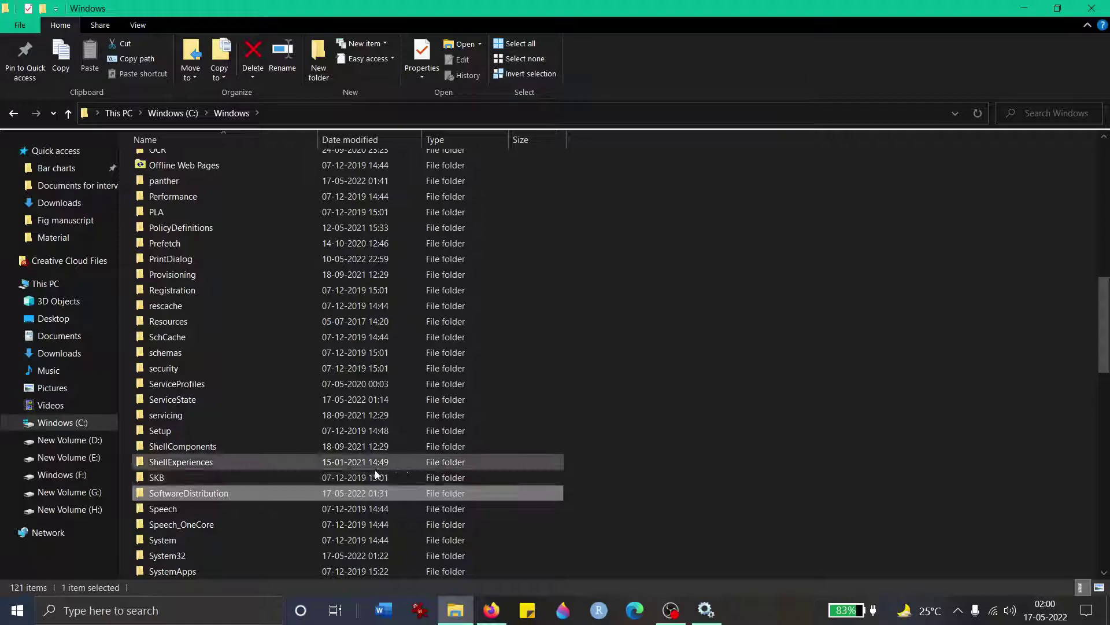
pyautogui.click(333, 506)
pyautogui.doubleClick(316, 495)
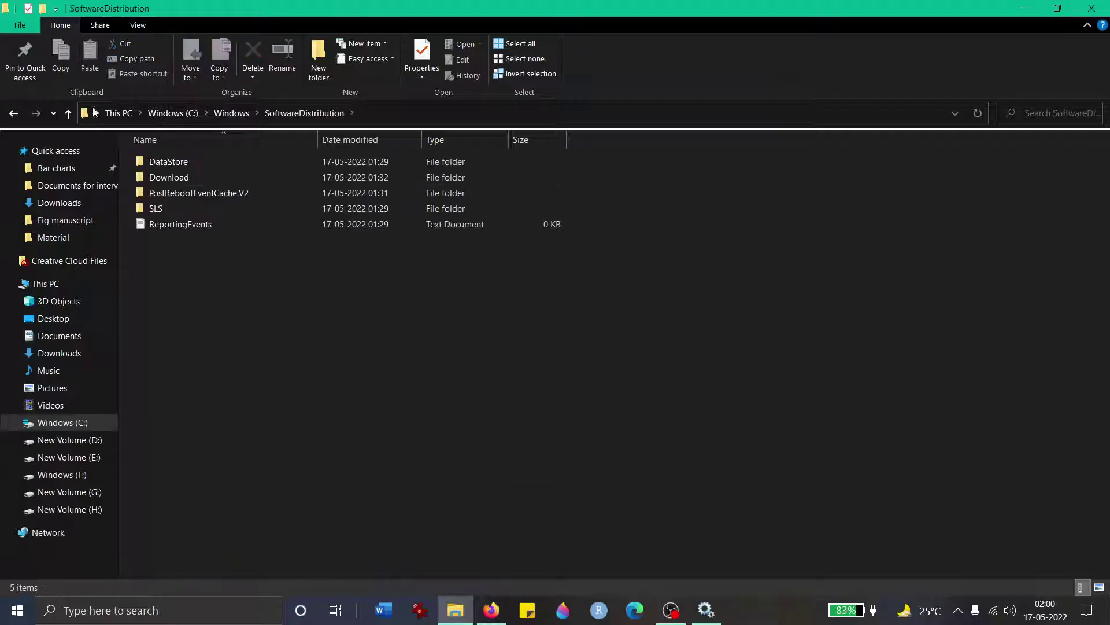
pyautogui.click(12, 113)
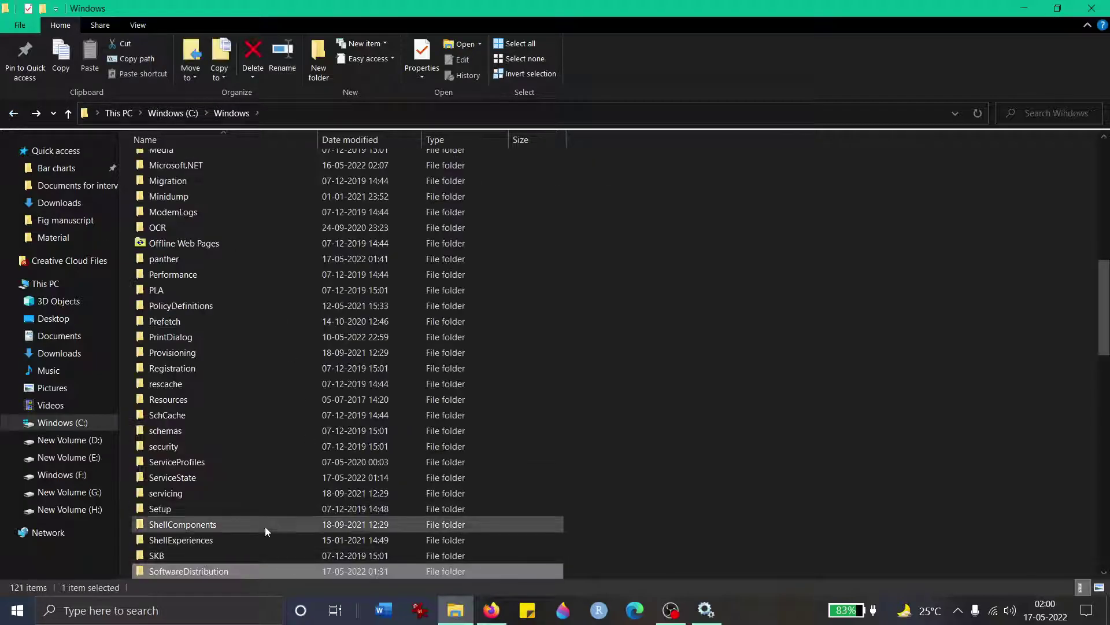
pyautogui.hotkey('shift', 'Delete')
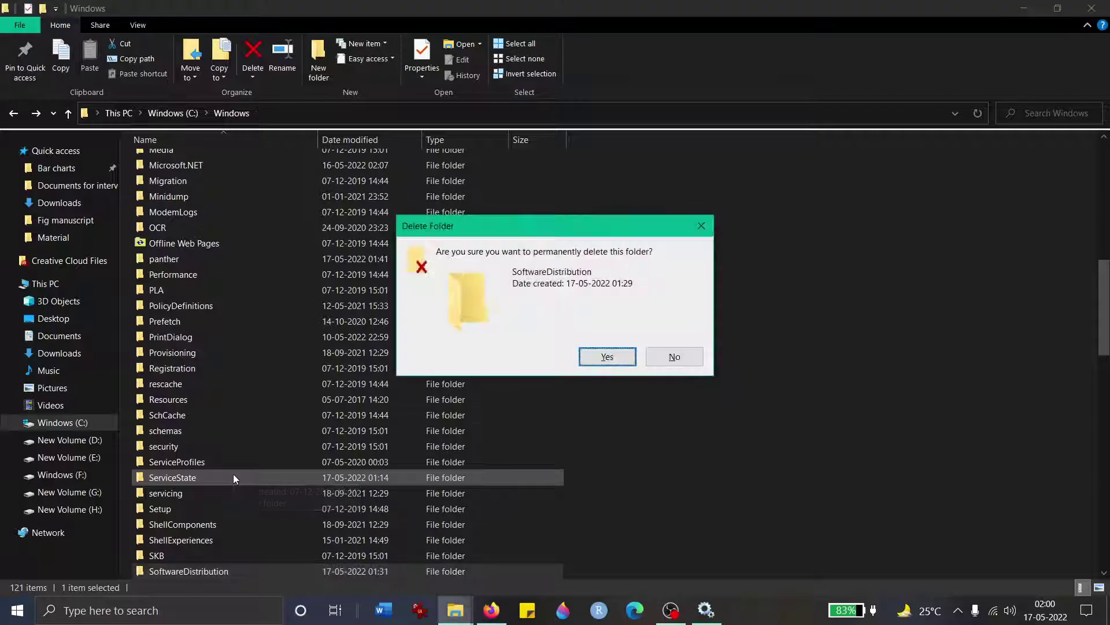
pyautogui.click(702, 227)
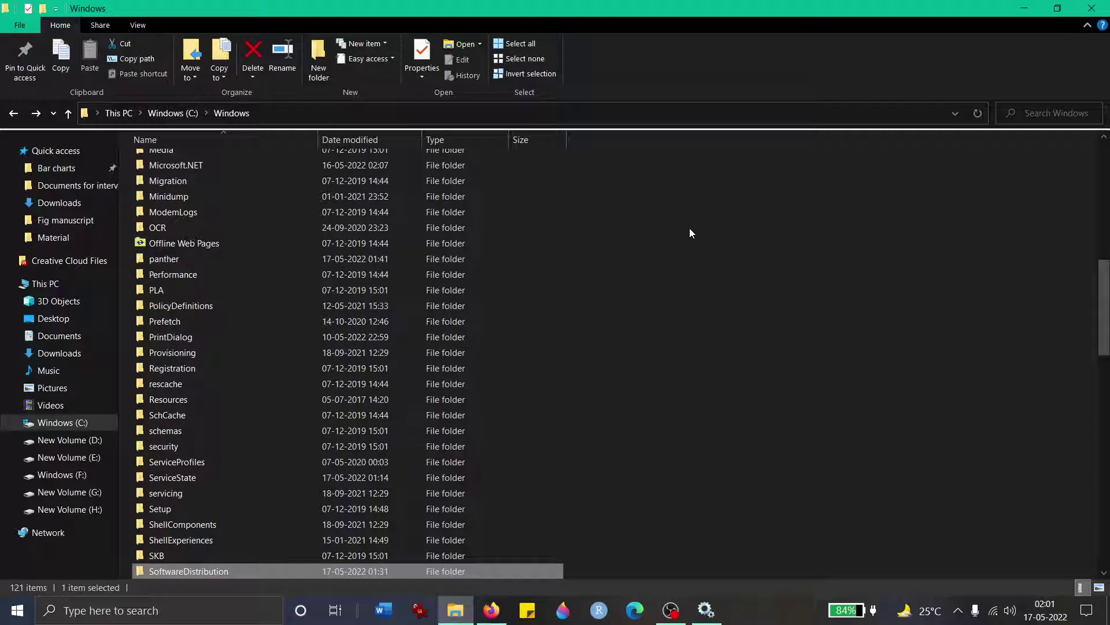
# Close File Explorer and launch Registry Editor from a 'reg' search
pyautogui.click(13, 113)
pyautogui.click(1091, 8)
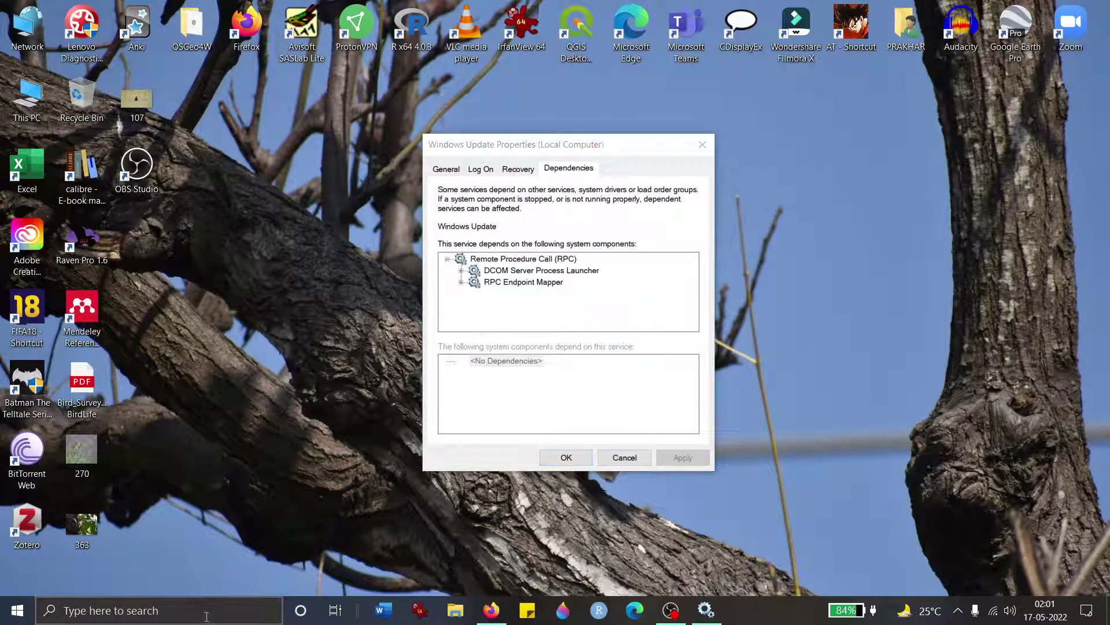
pyautogui.click(206, 616)
pyautogui.write('re')
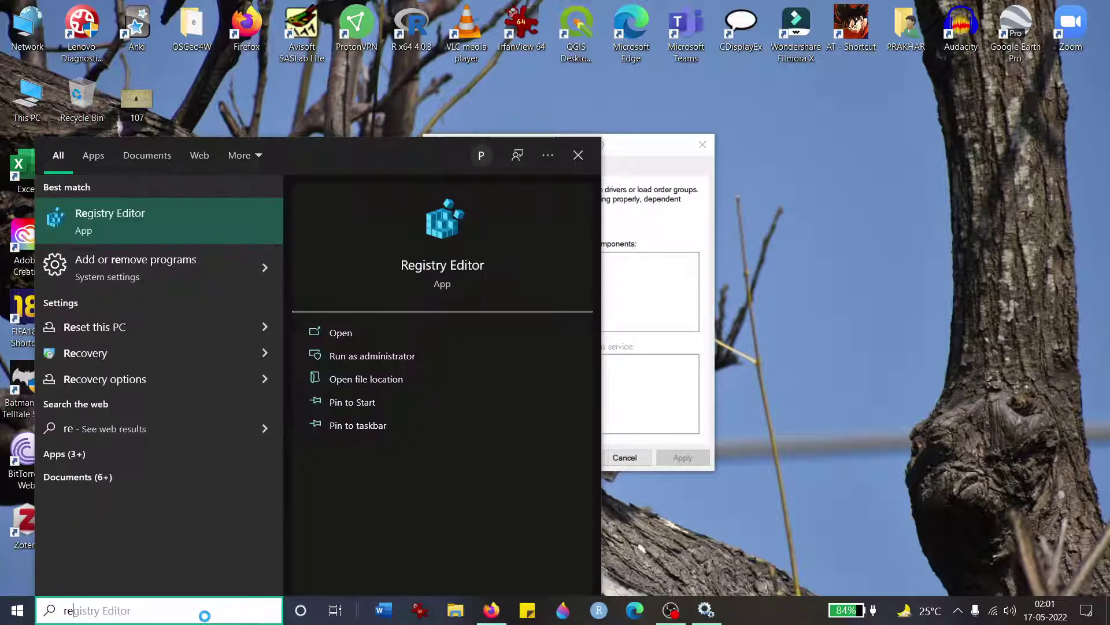
pyautogui.write('g')
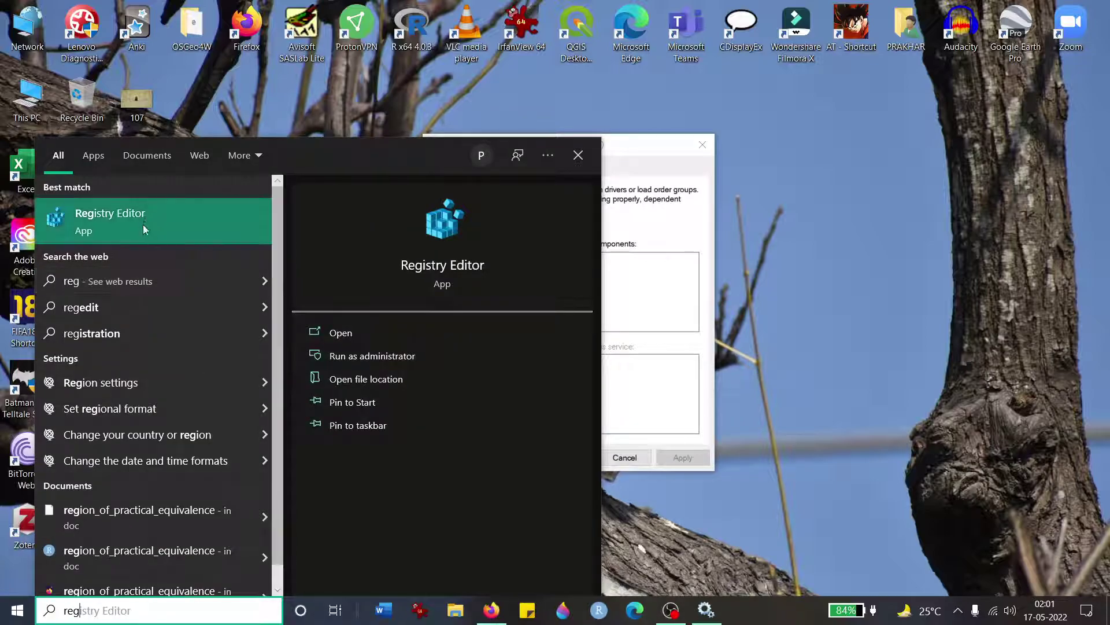
pyautogui.rightClick(139, 224)
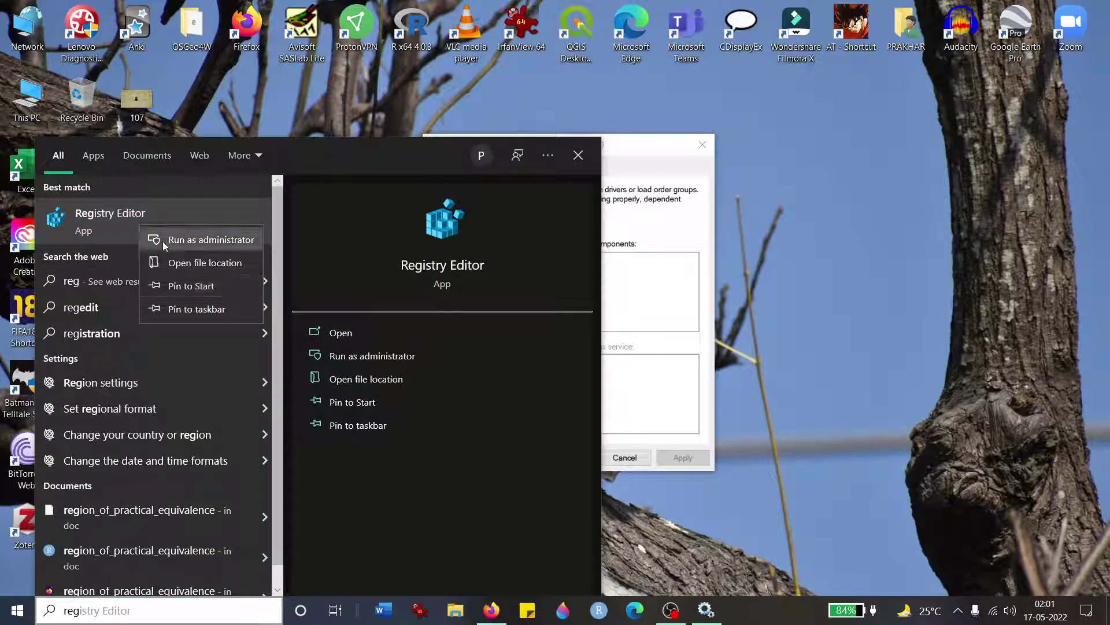
pyautogui.press('Escape')
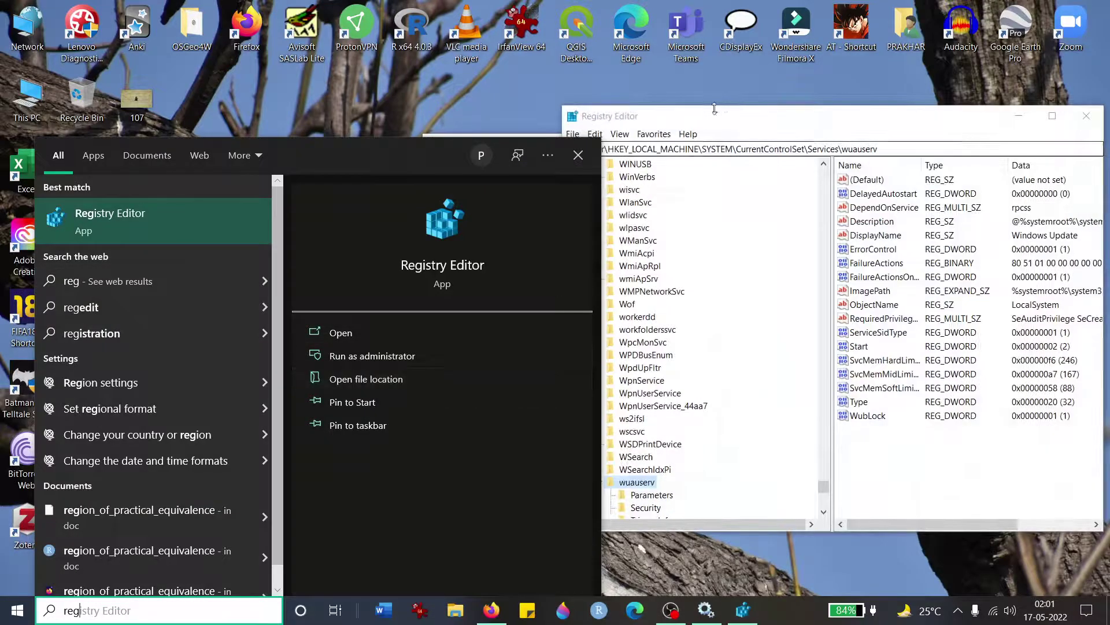
pyautogui.doubleClick(715, 120)
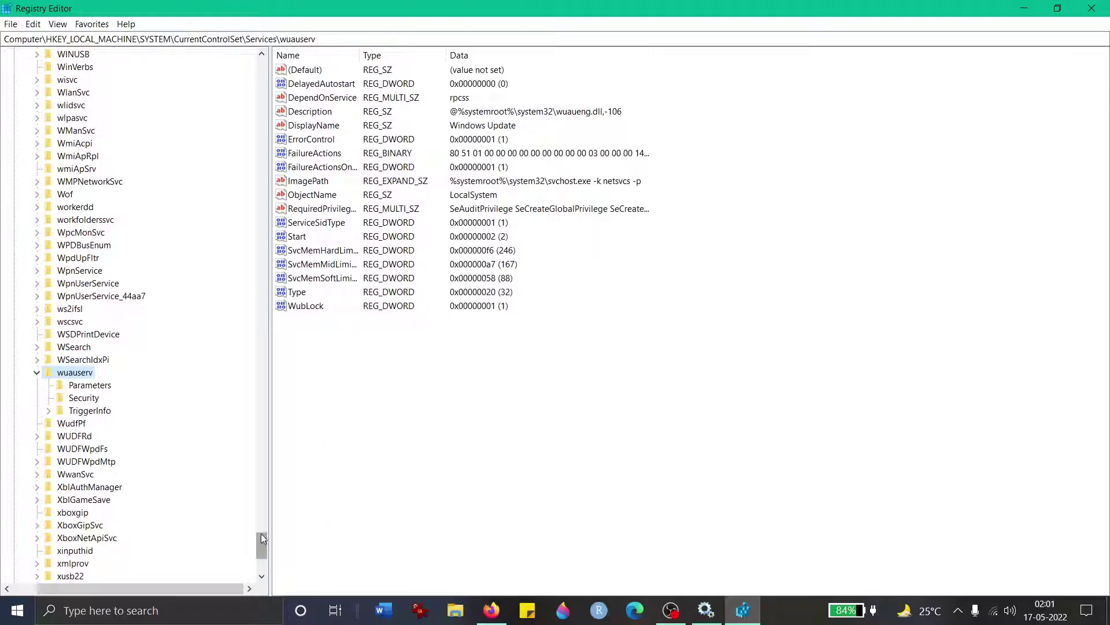
# Scroll the Services registry tree and select wuauserv to show its Start value of 2
pyautogui.moveTo(261, 533); pyautogui.dragTo(262, 66)
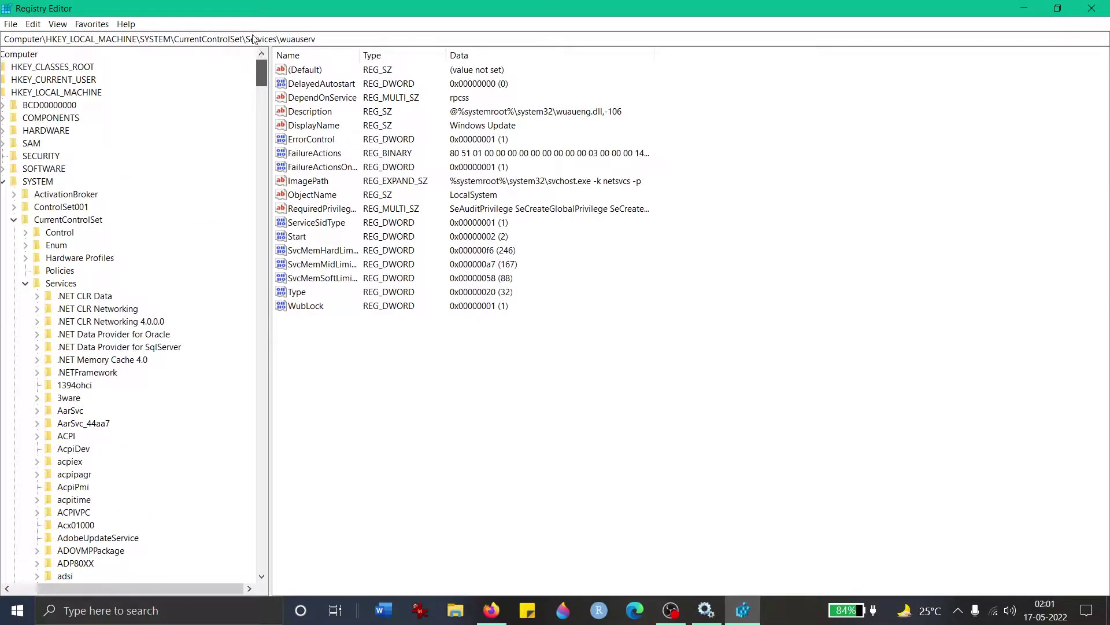
pyautogui.click(51, 583)
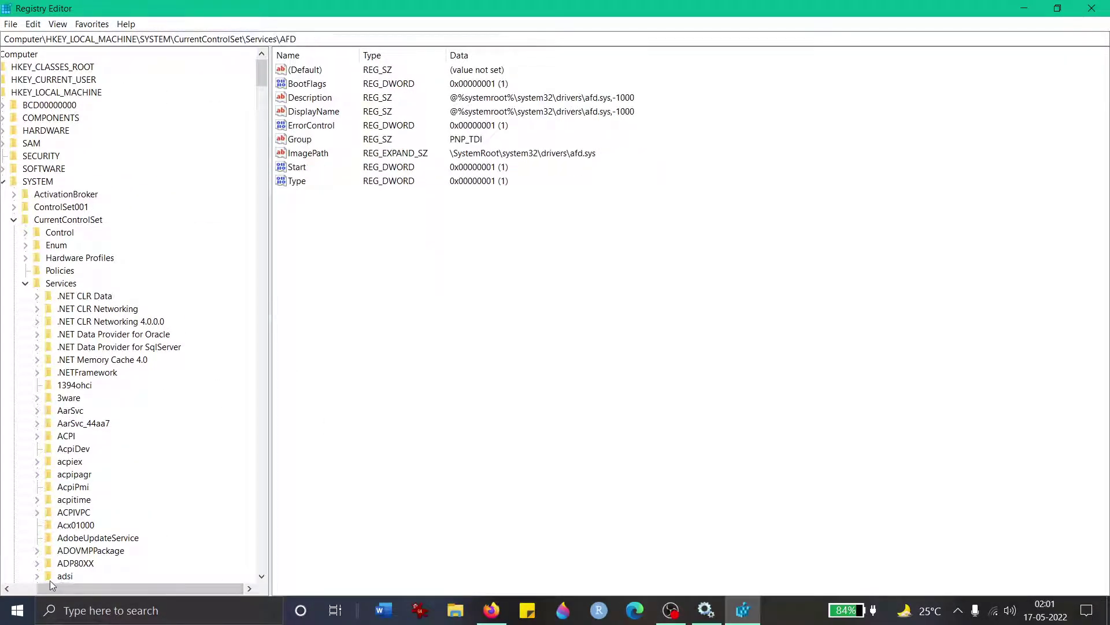
pyautogui.moveTo(50, 586); pyautogui.dragTo(26, 587)
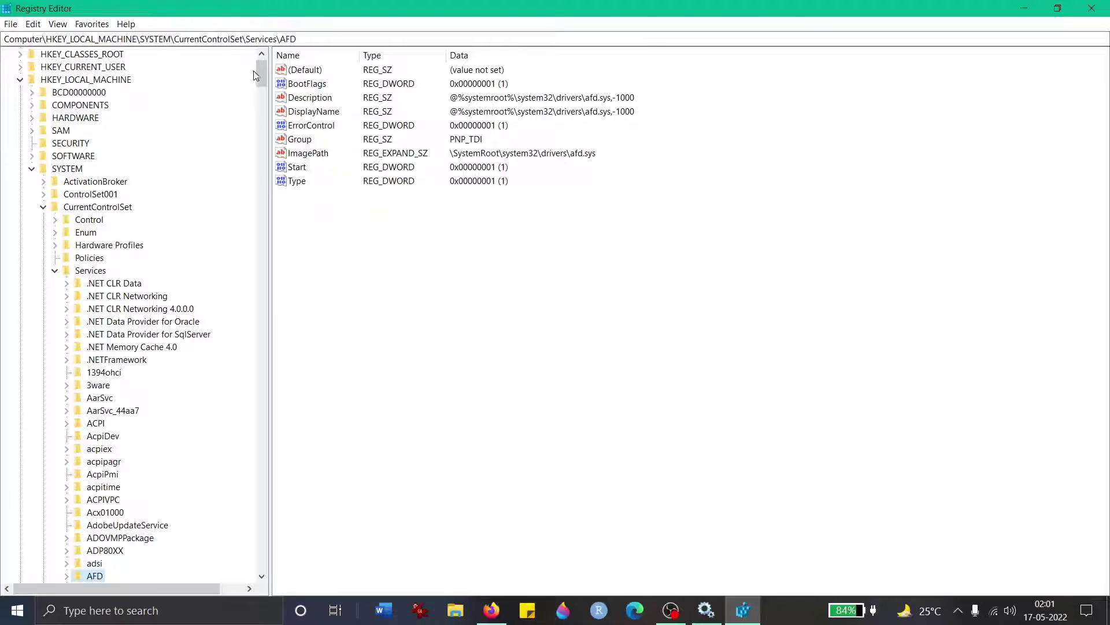
pyautogui.moveTo(261, 73); pyautogui.dragTo(279, 526)
pyautogui.scroll(-1, 123, 465)
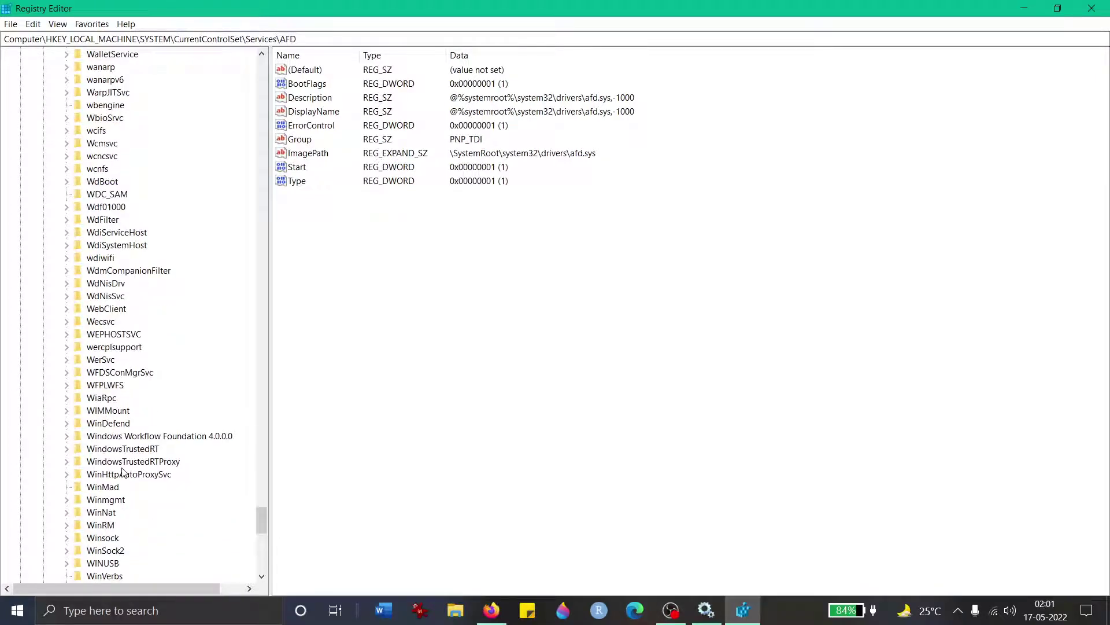
pyautogui.scroll(-3, 106, 365)
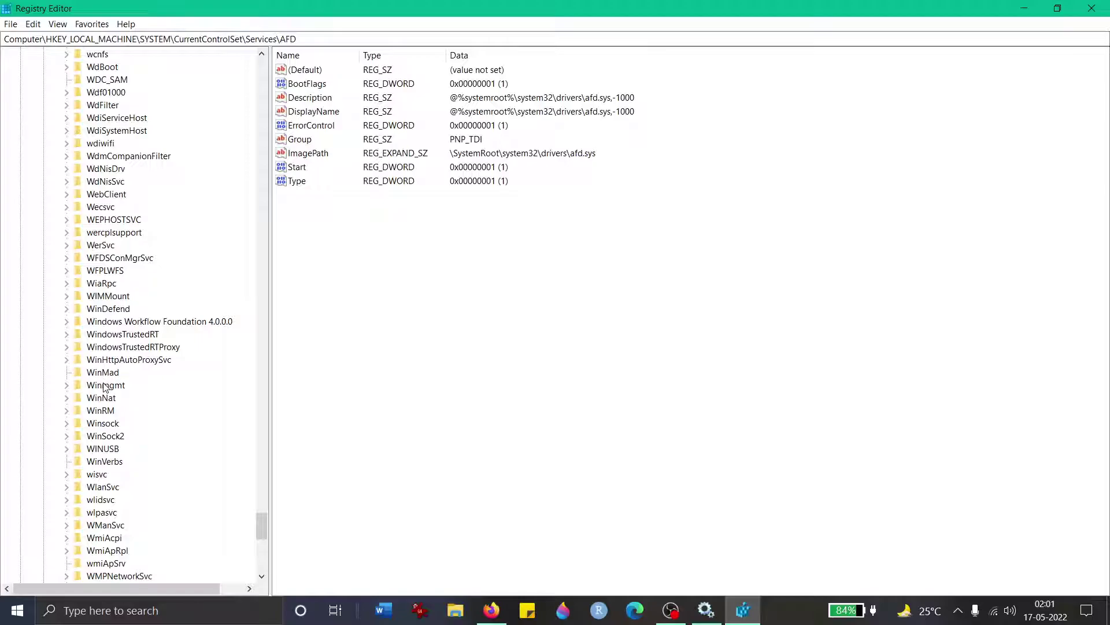
pyautogui.scroll(-3, 107, 388)
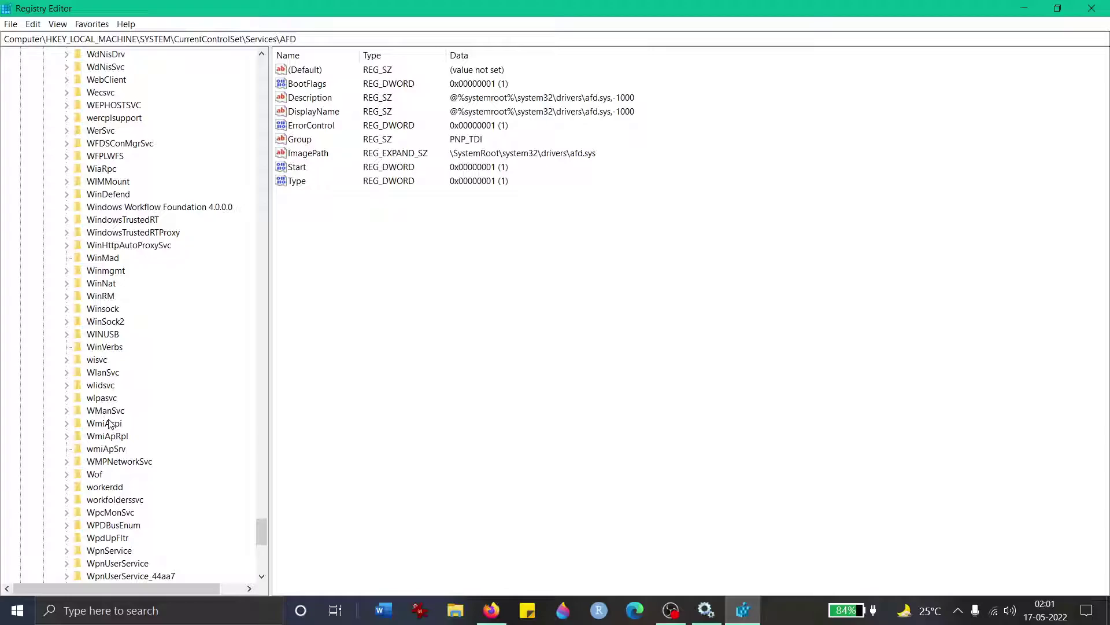
pyautogui.scroll(-3, 109, 425)
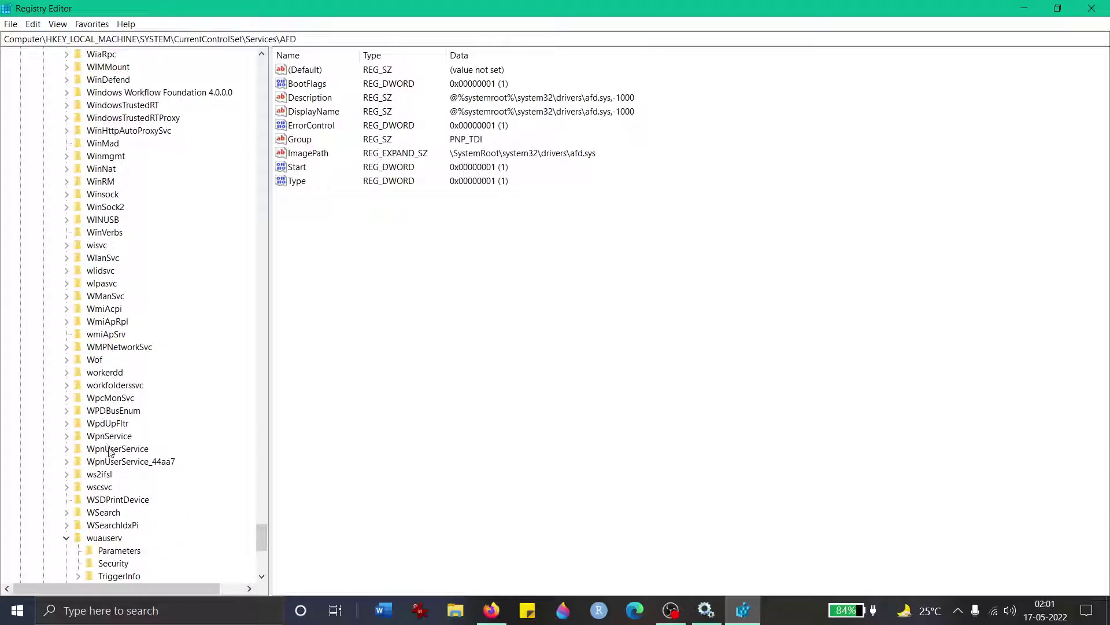
pyautogui.scroll(-1, 110, 451)
pyautogui.click(107, 499)
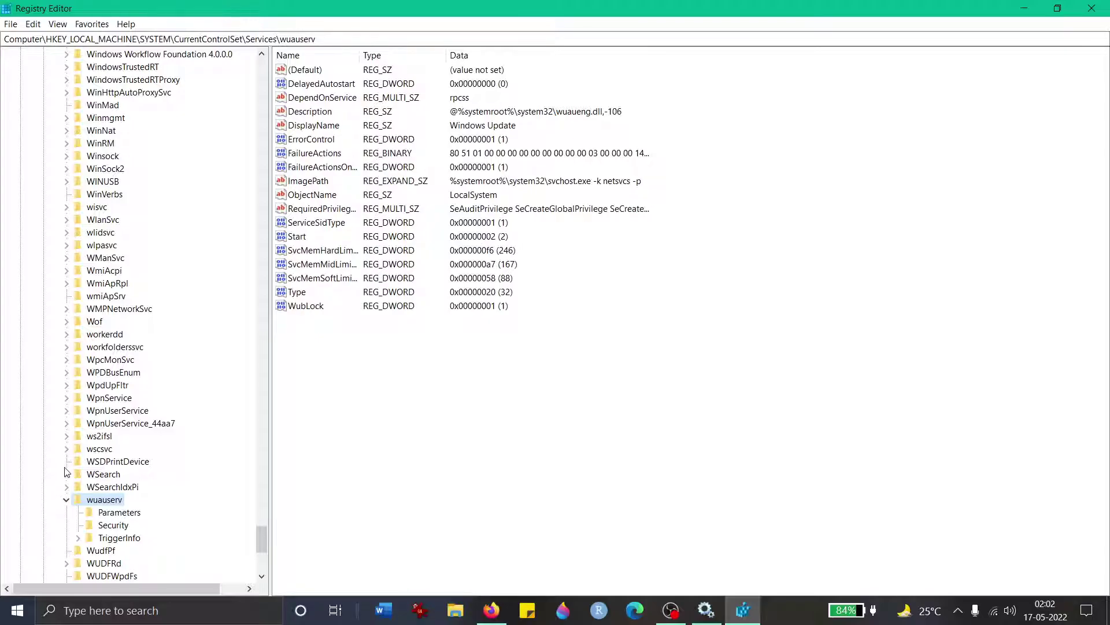
pyautogui.scroll(-1, 77, 503)
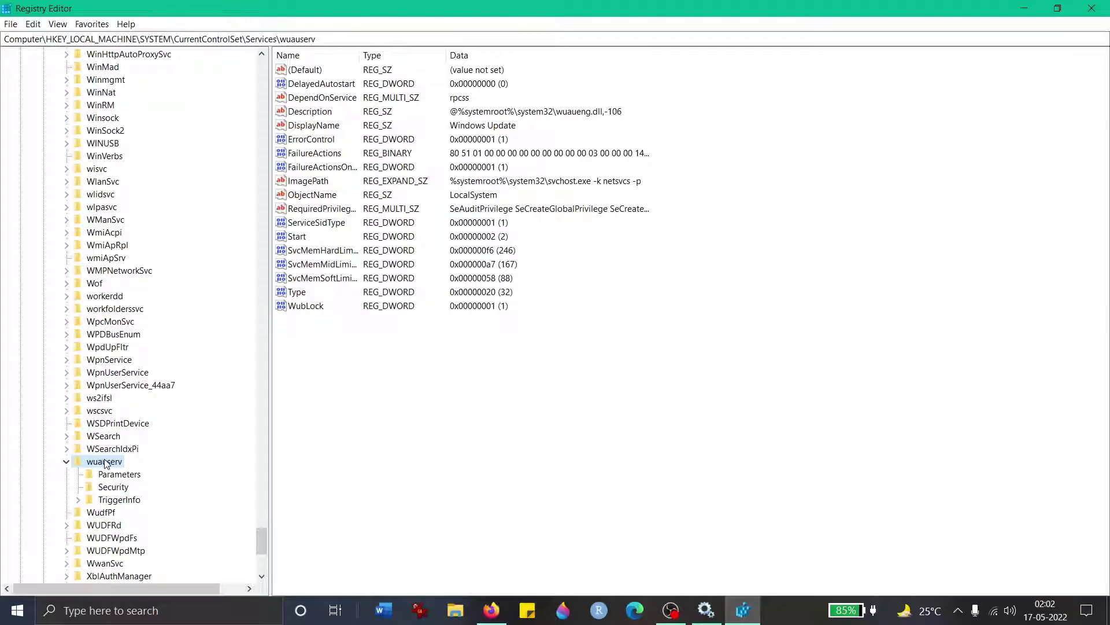
pyautogui.click(298, 237)
pyautogui.doubleClick(297, 237)
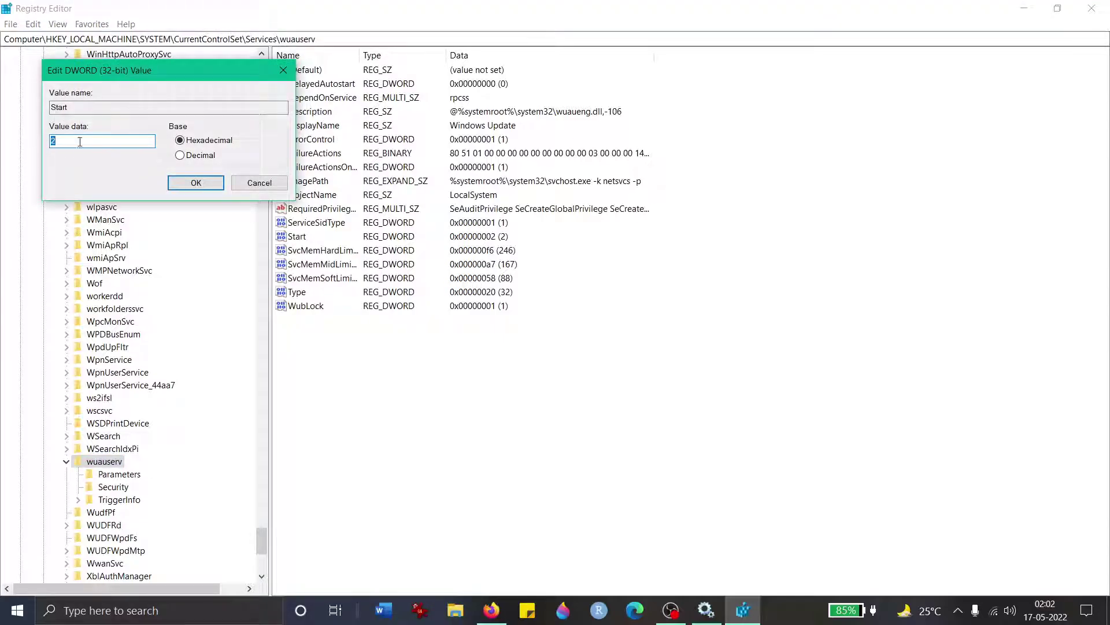
pyautogui.click(196, 182)
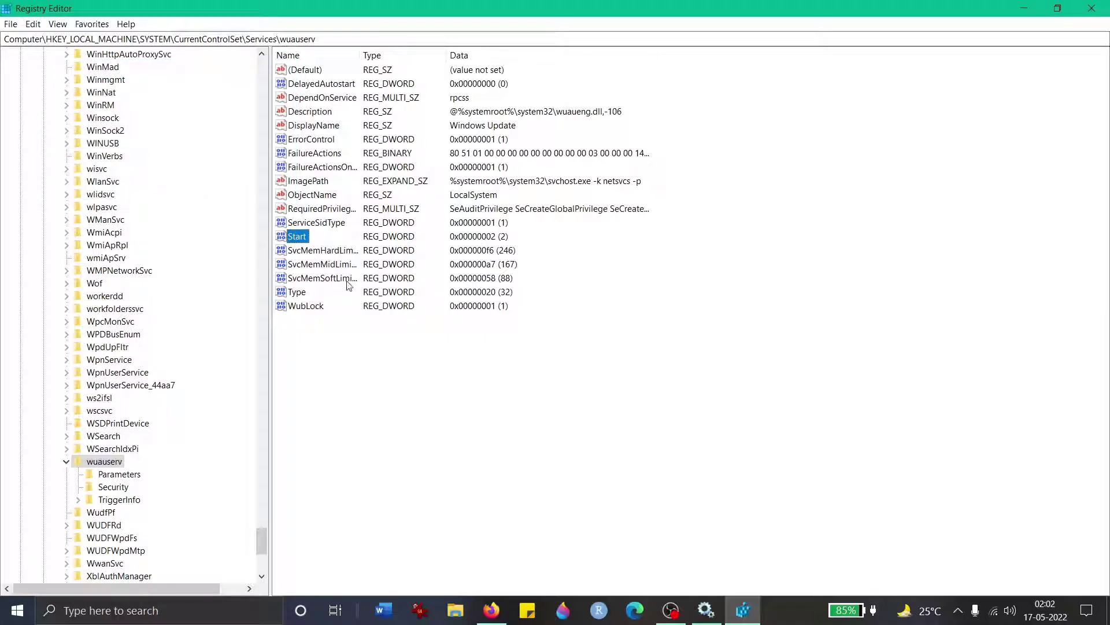
pyautogui.doubleClick(298, 237)
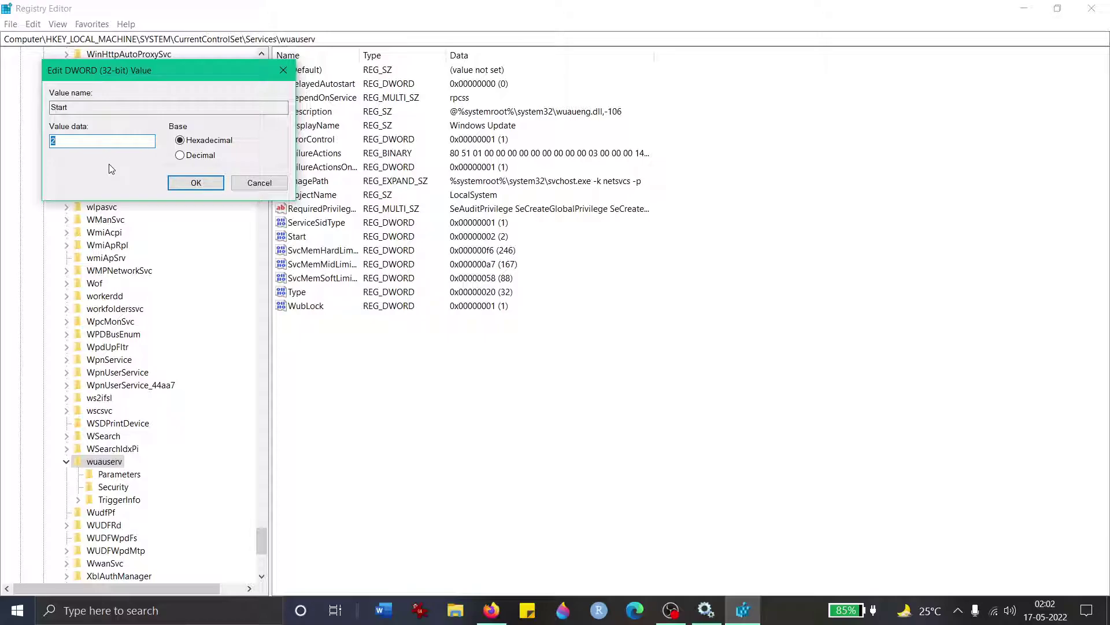
pyautogui.click(195, 182)
pyautogui.doubleClick(298, 238)
pyautogui.click(195, 183)
pyautogui.doubleClick(298, 236)
pyautogui.click(283, 69)
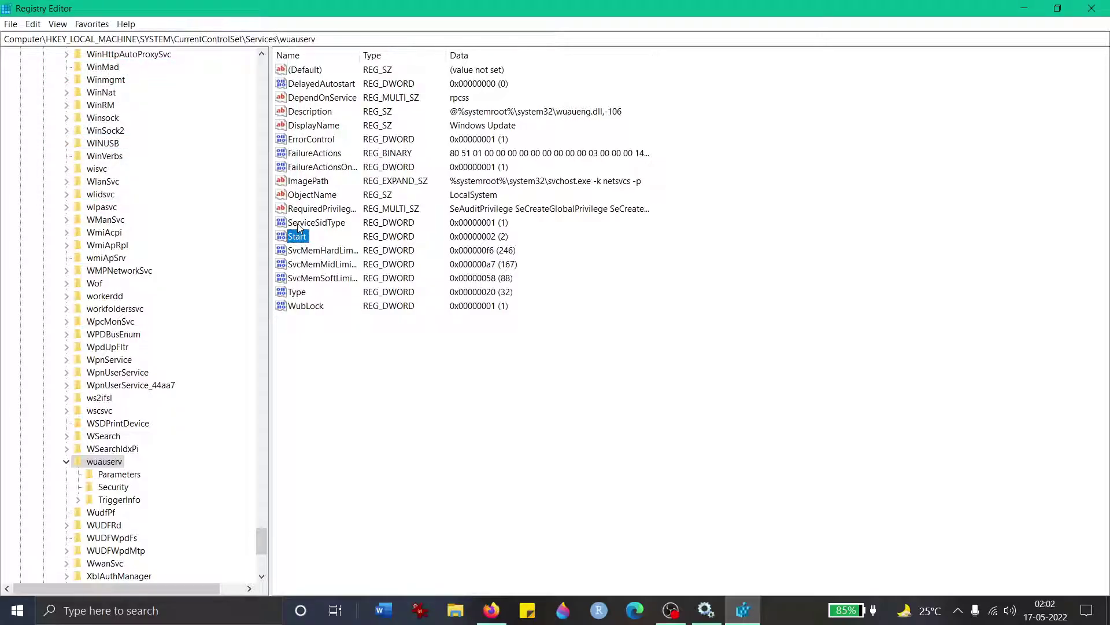
# Close Registry Editor and run Services as administrator from a 'serv' search
pyautogui.click(1088, 6)
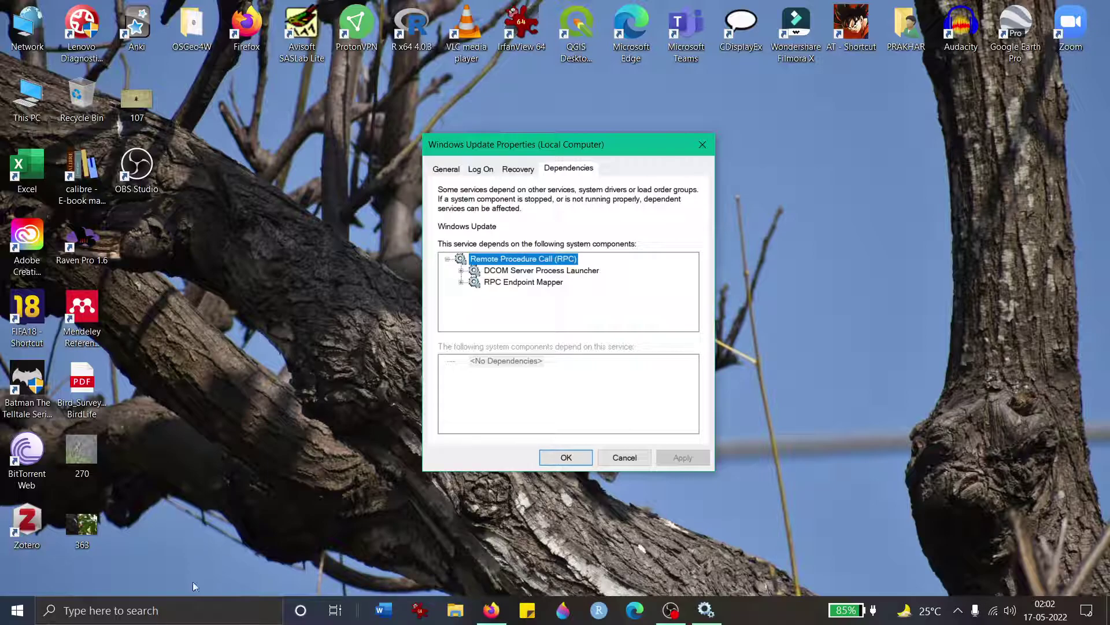
pyautogui.click(181, 611)
pyautogui.write('w')
pyautogui.press('BackSpace')
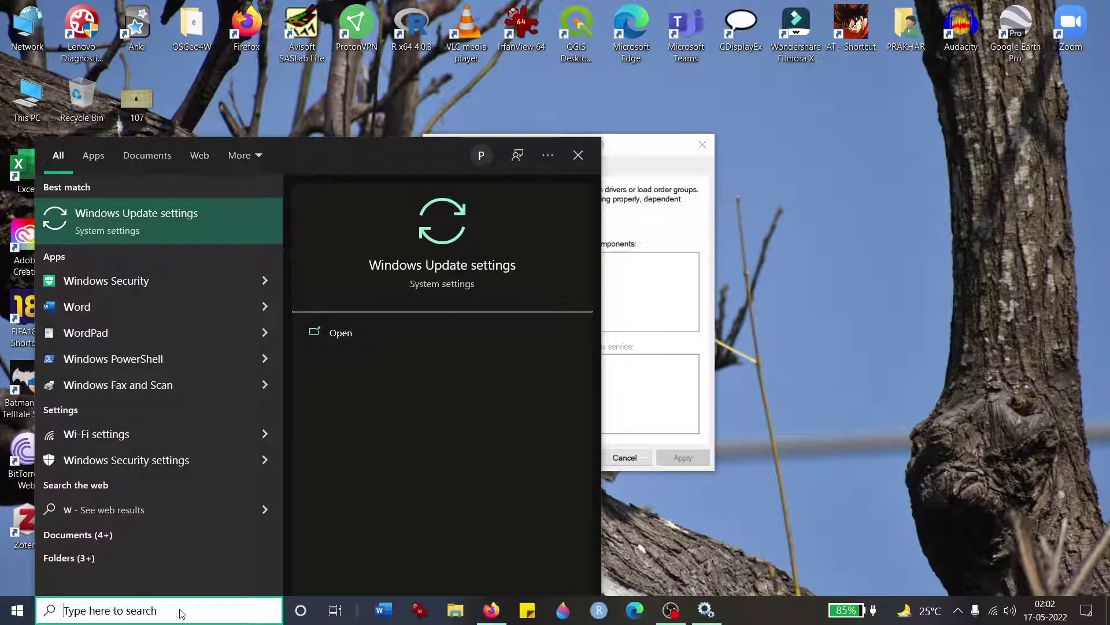
pyautogui.write('serv')
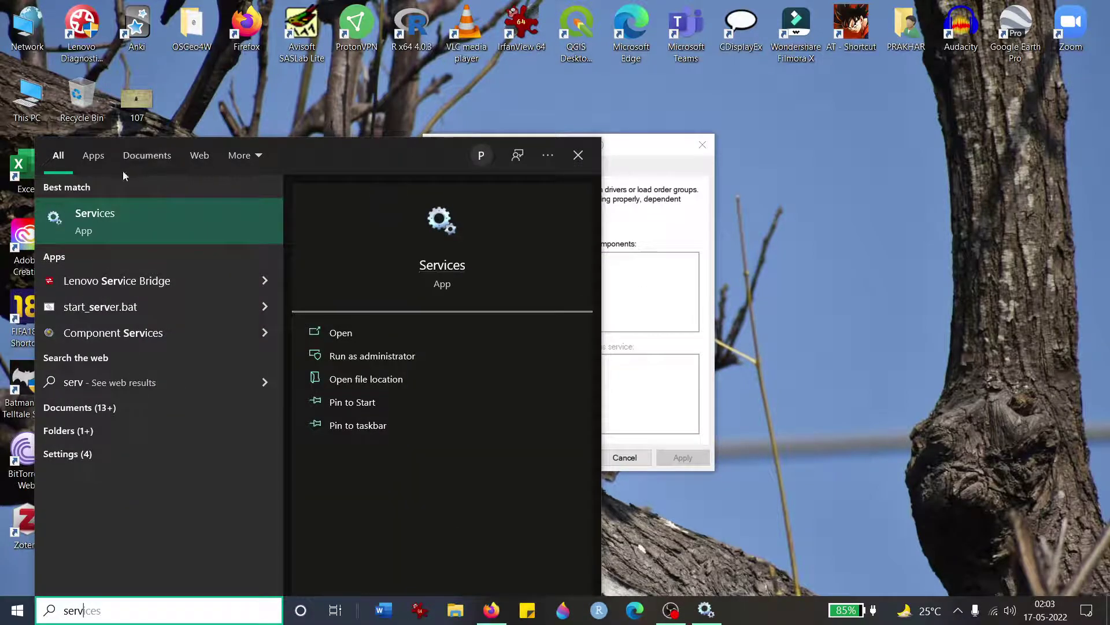
pyautogui.rightClick(158, 221)
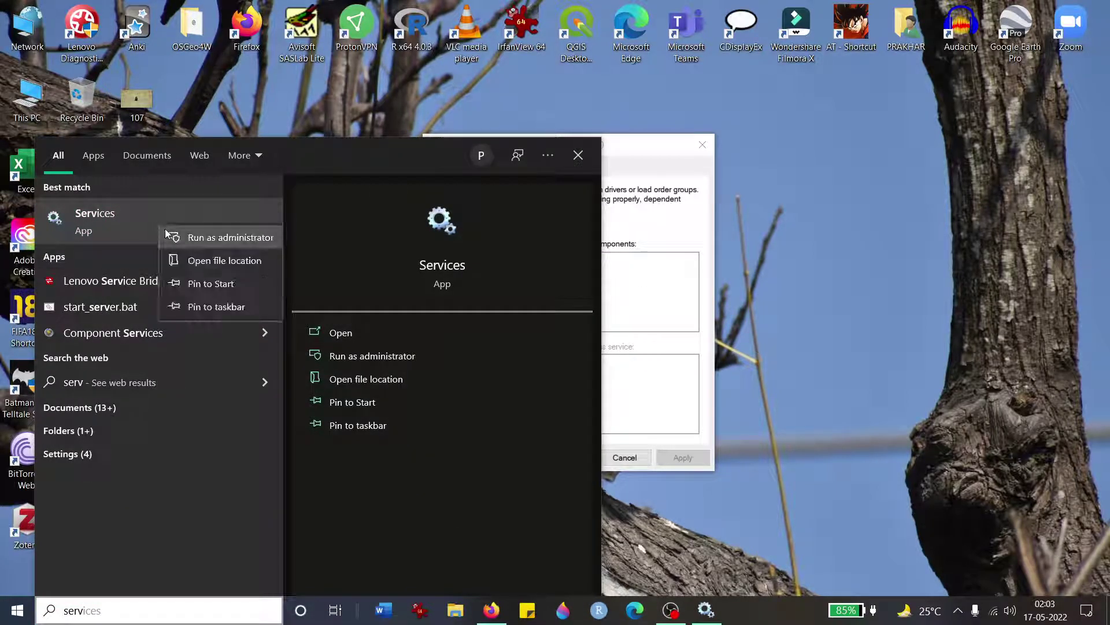
pyautogui.click(176, 244)
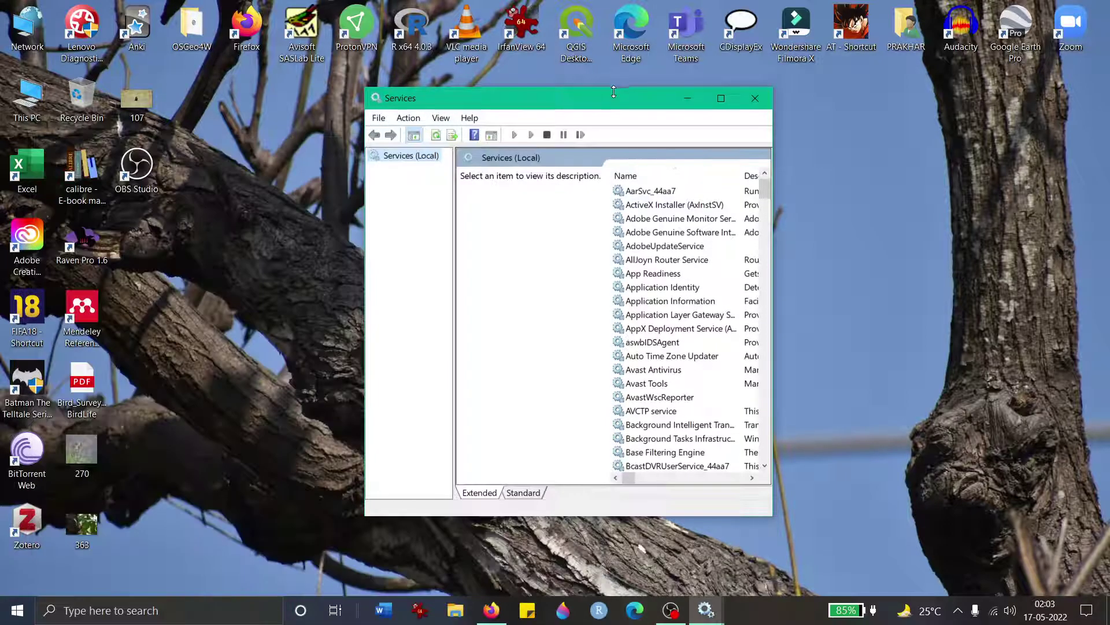
# Check that StopUpdates10 Guard's properties show Disabled startup and Stopped status, then close them
pyautogui.moveTo(764, 189); pyautogui.dragTo(751, 365)
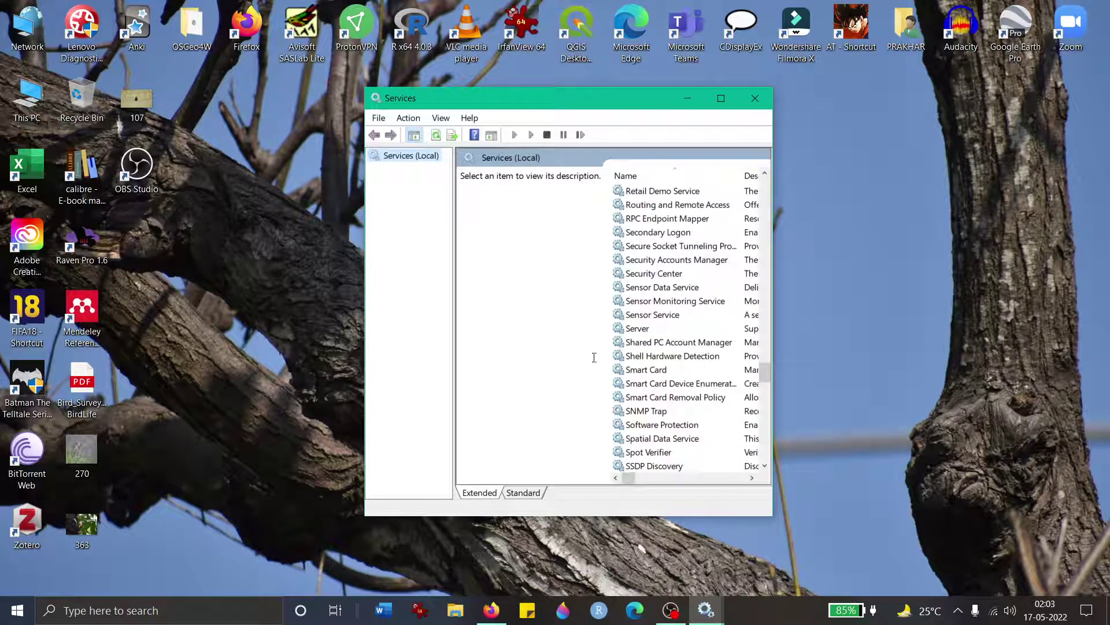
pyautogui.scroll(-3, 626, 377)
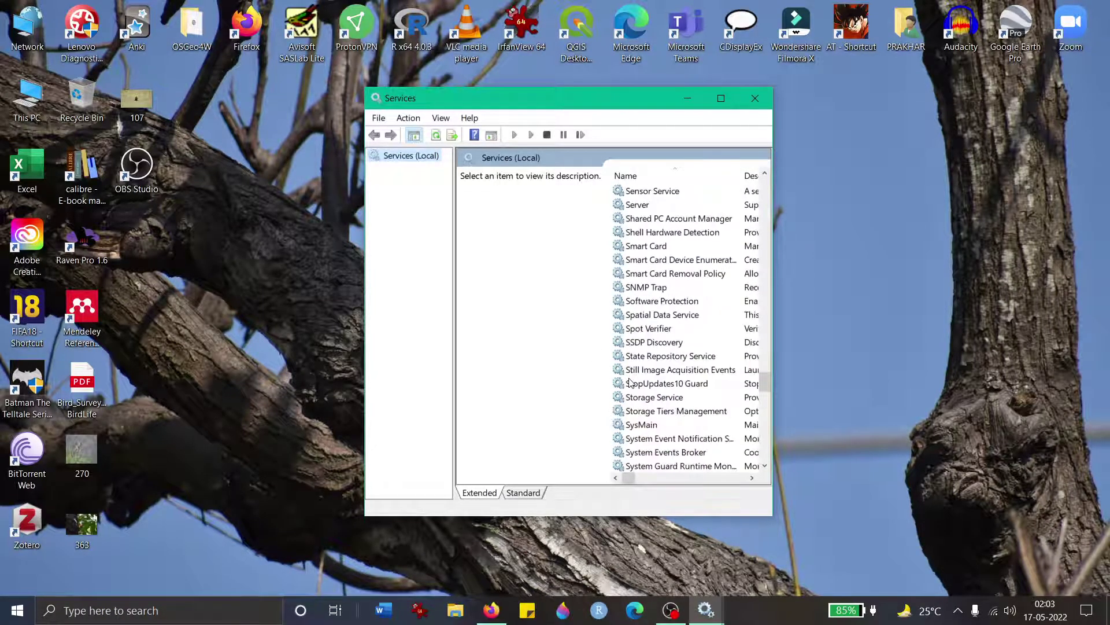
pyautogui.scroll(-1, 630, 339)
pyautogui.click(635, 345)
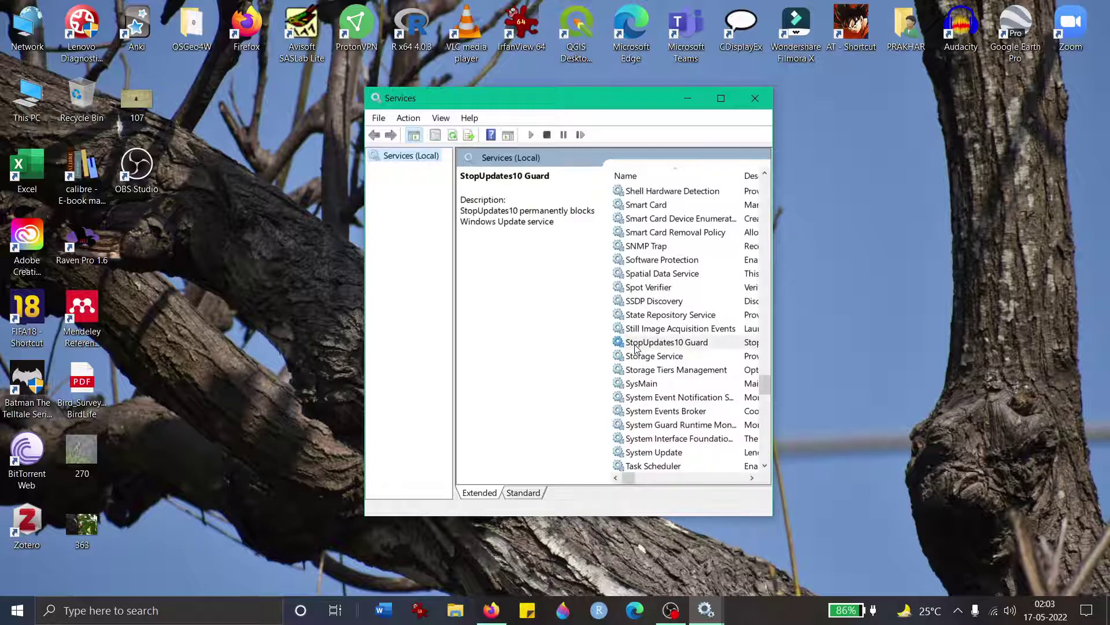
pyautogui.rightClick(635, 346)
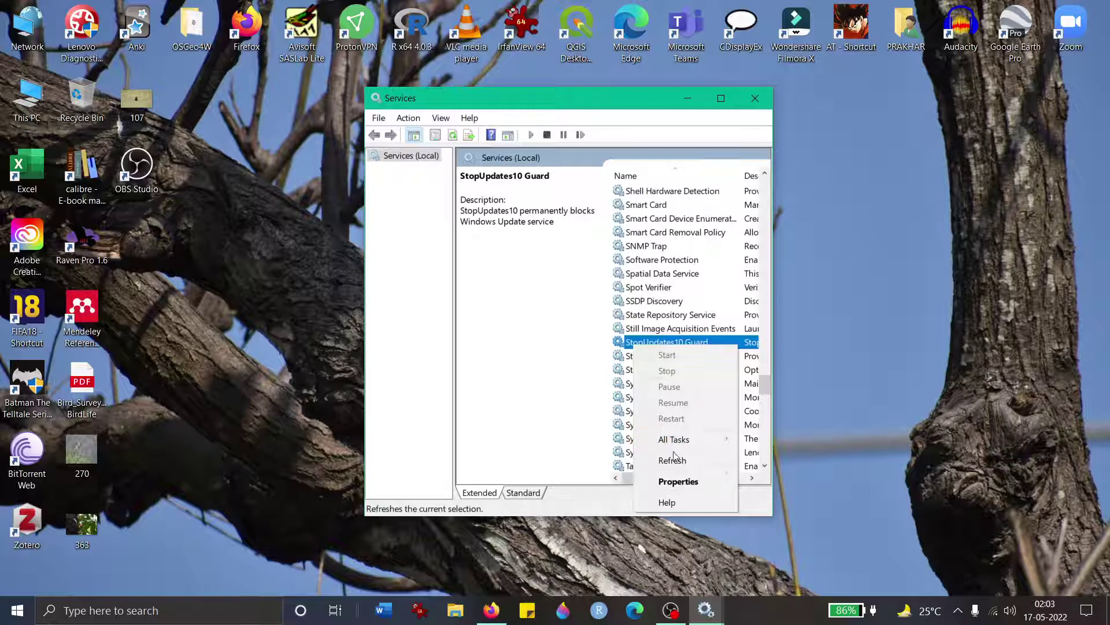
pyautogui.click(679, 481)
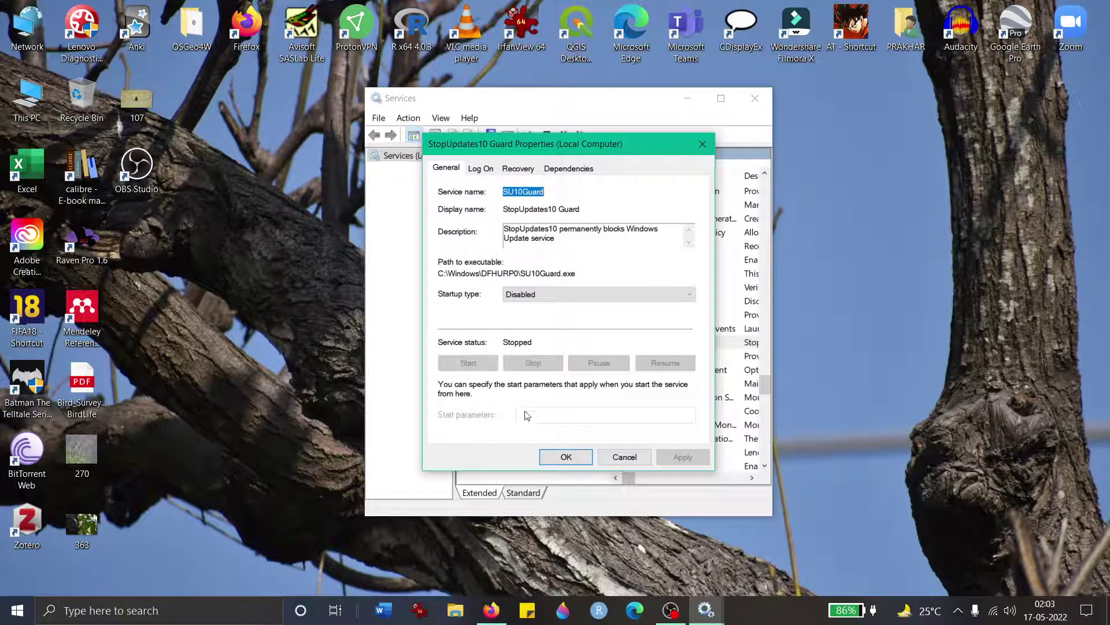
pyautogui.click(574, 454)
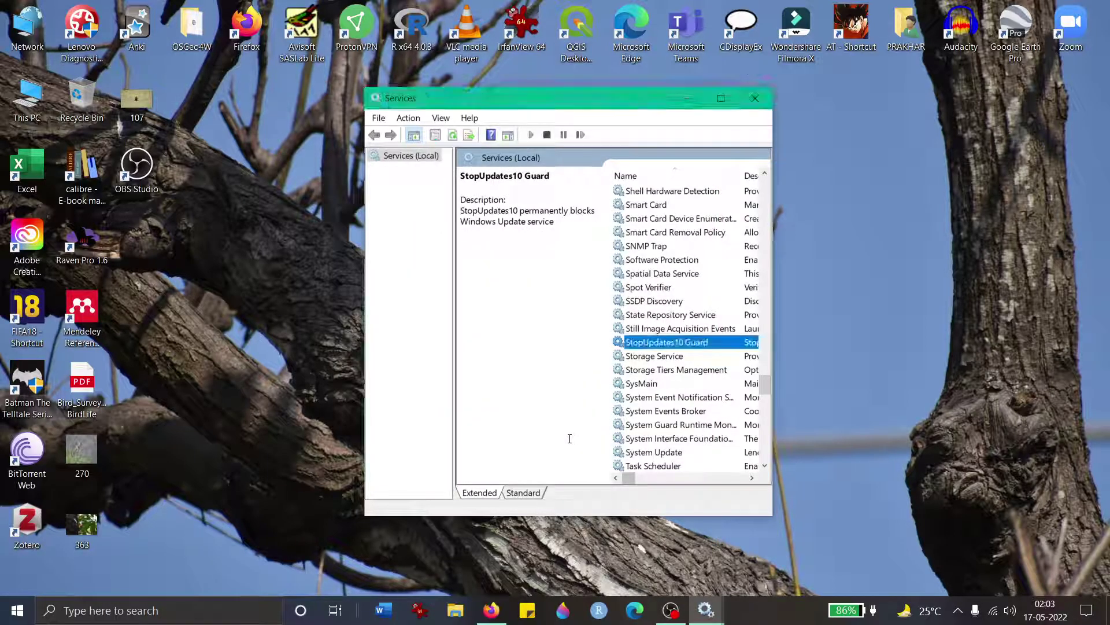
# Open Windows Update's properties to verify Automatic startup and Running status, then close them
pyautogui.scroll(-12, 651, 399)
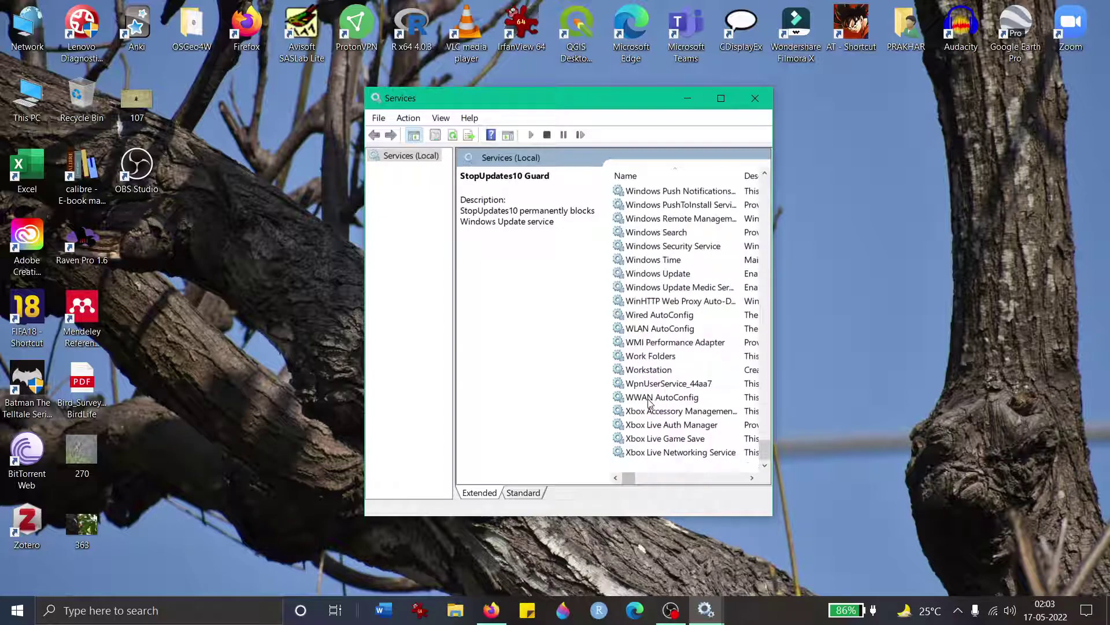
pyautogui.scroll(3, 649, 376)
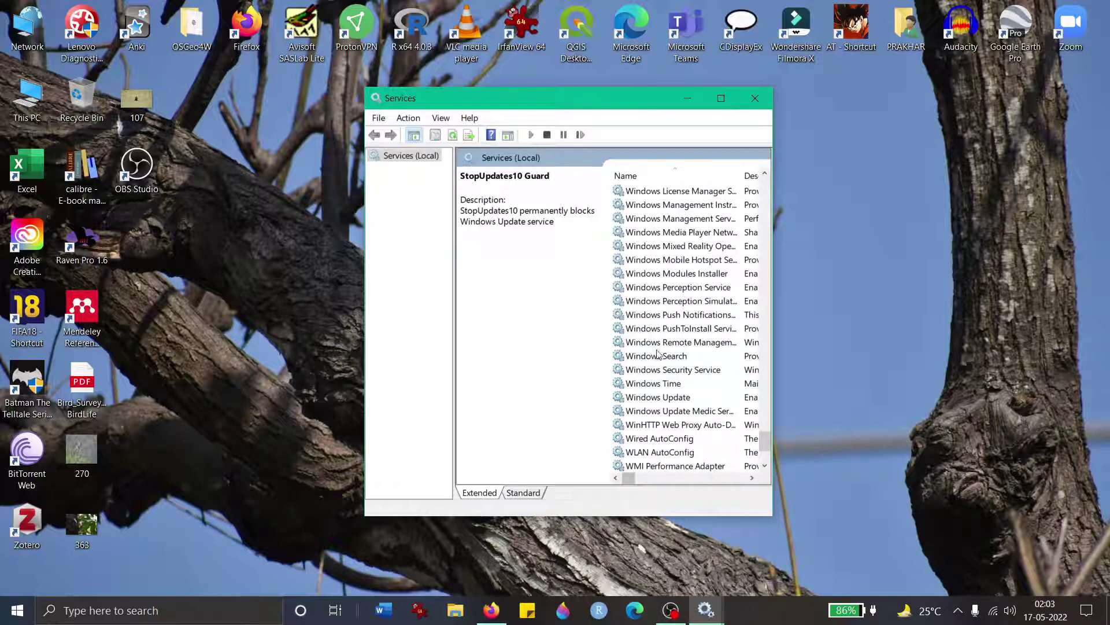
pyautogui.scroll(1, 658, 351)
pyautogui.scroll(-2, 647, 413)
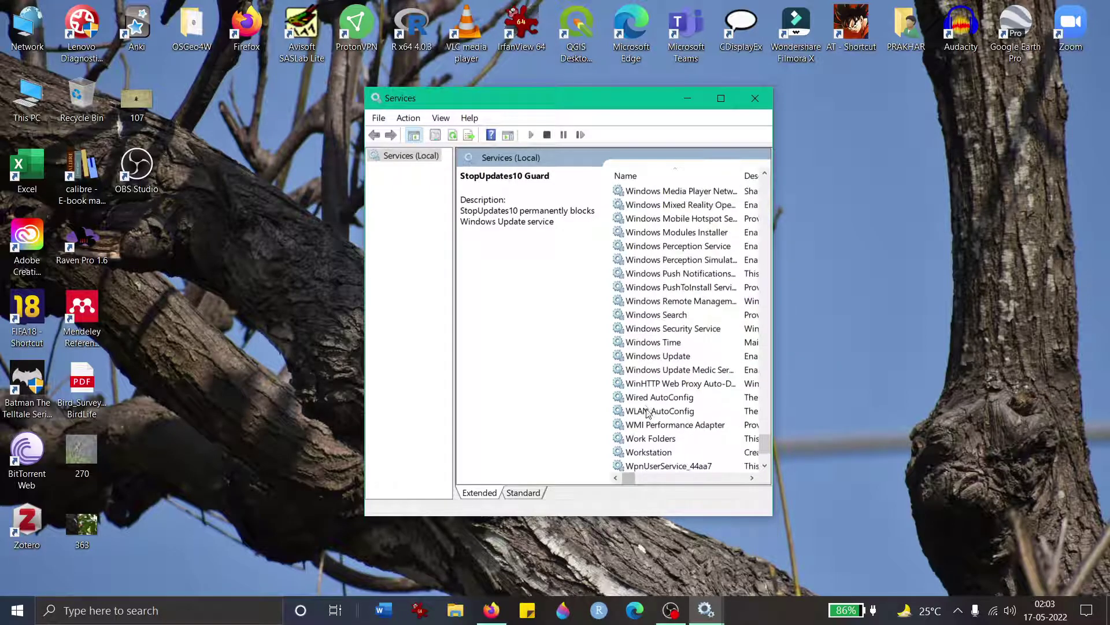
pyautogui.doubleClick(658, 356)
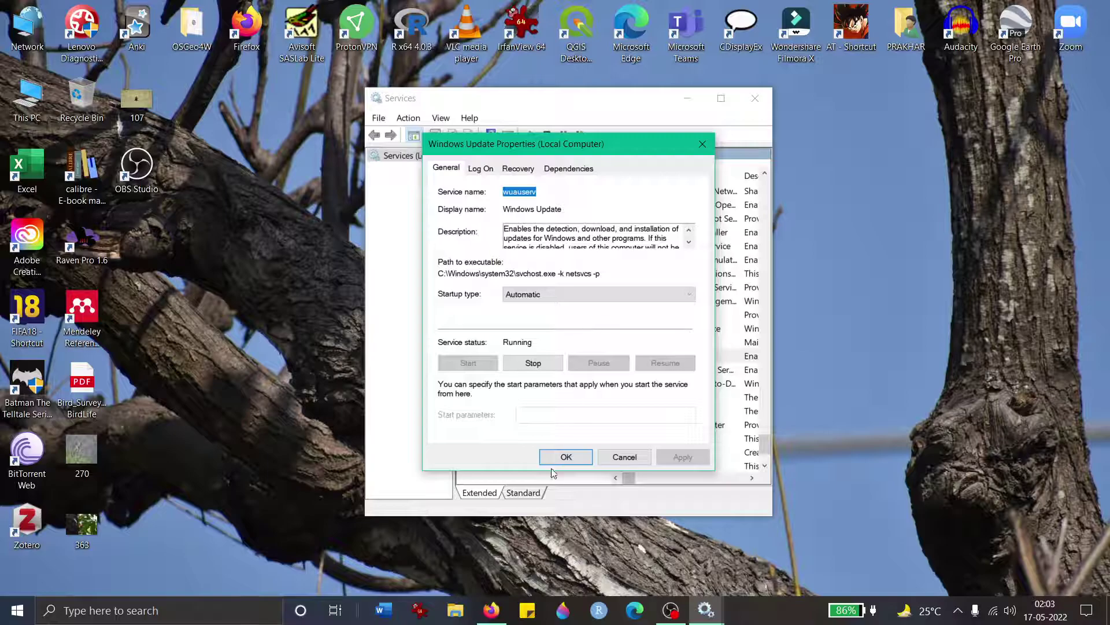
pyautogui.click(562, 449)
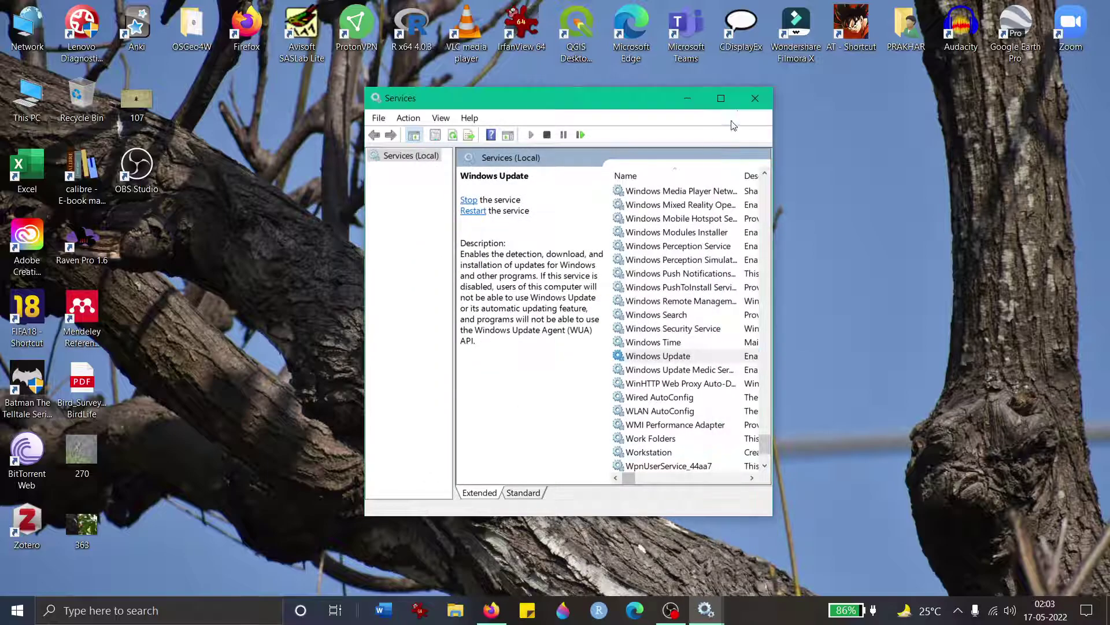
pyautogui.click(688, 98)
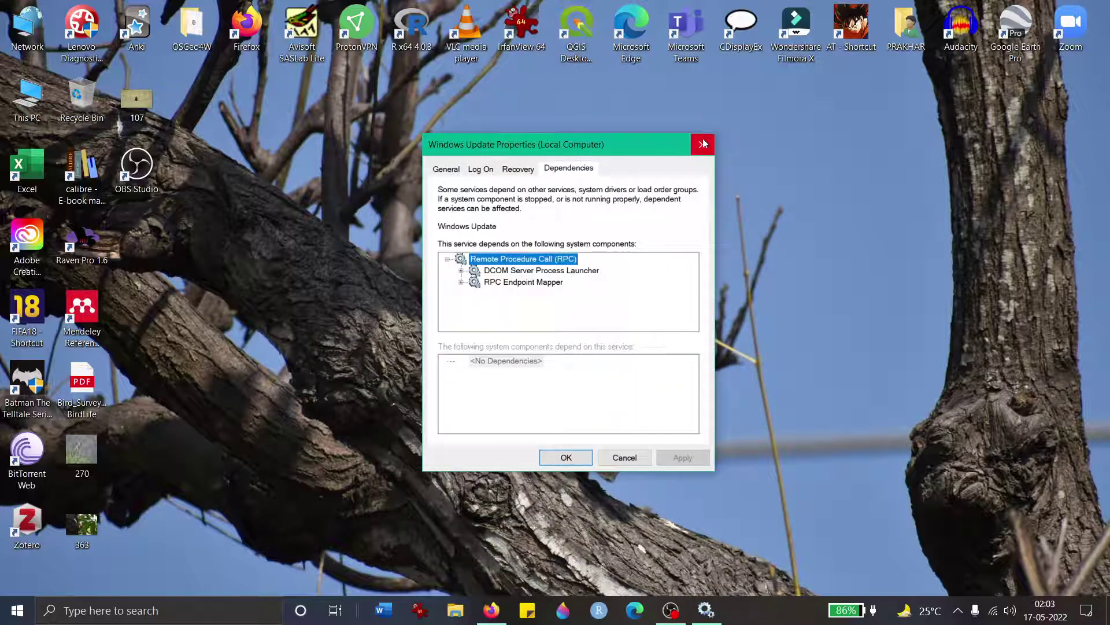